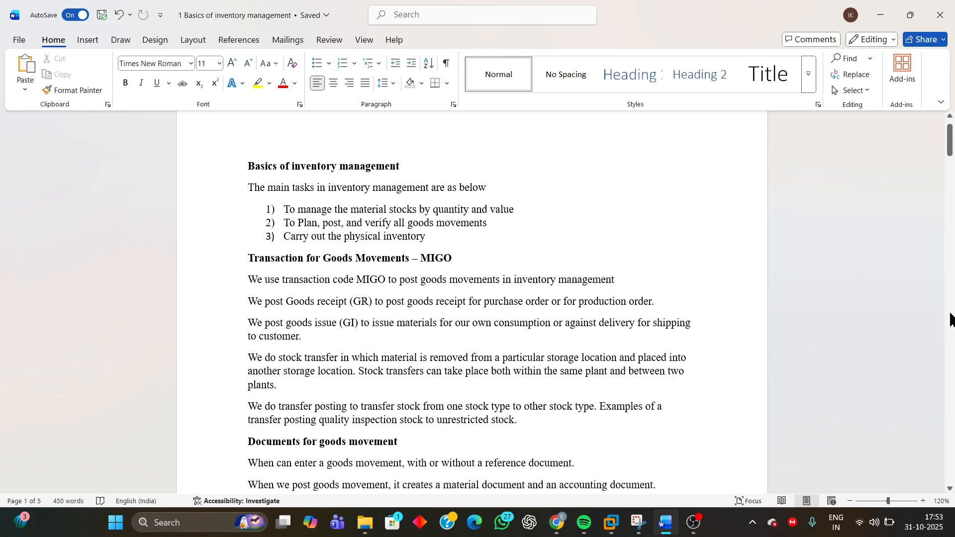
Review the inventory management notes from the highlighted list of main tasks through the MIGO and goods movement document sections
click(285, 212)
drag(294, 216, 426, 240)
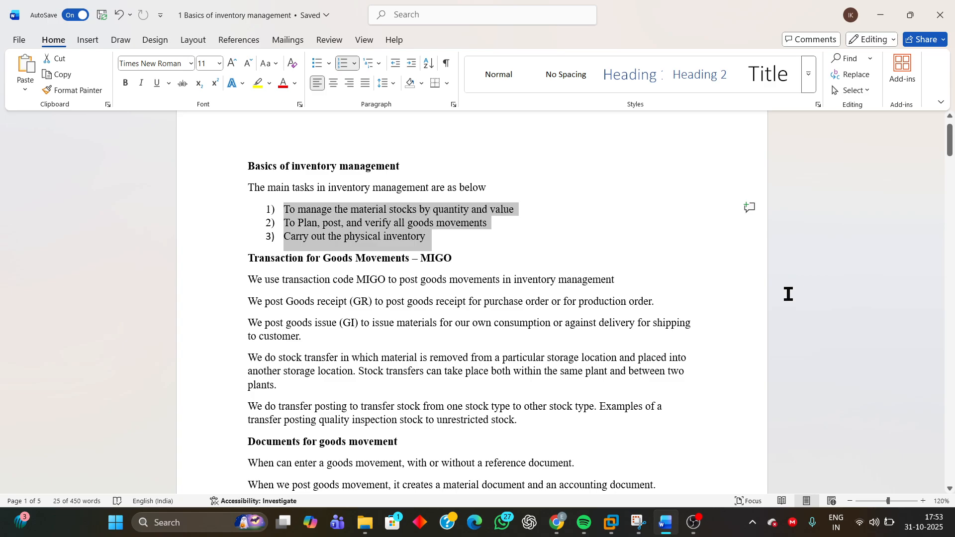
click(608, 348)
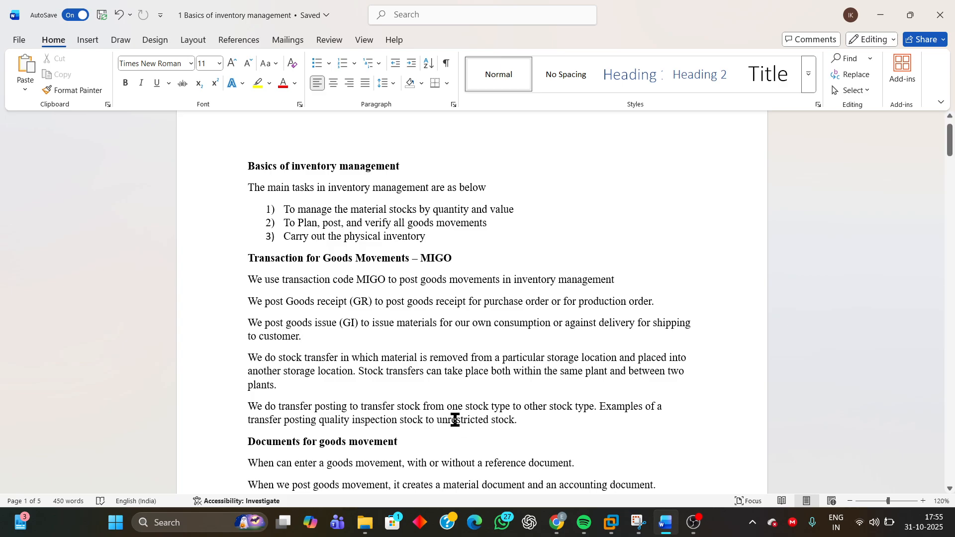
scroll(572, 363, down, 3)
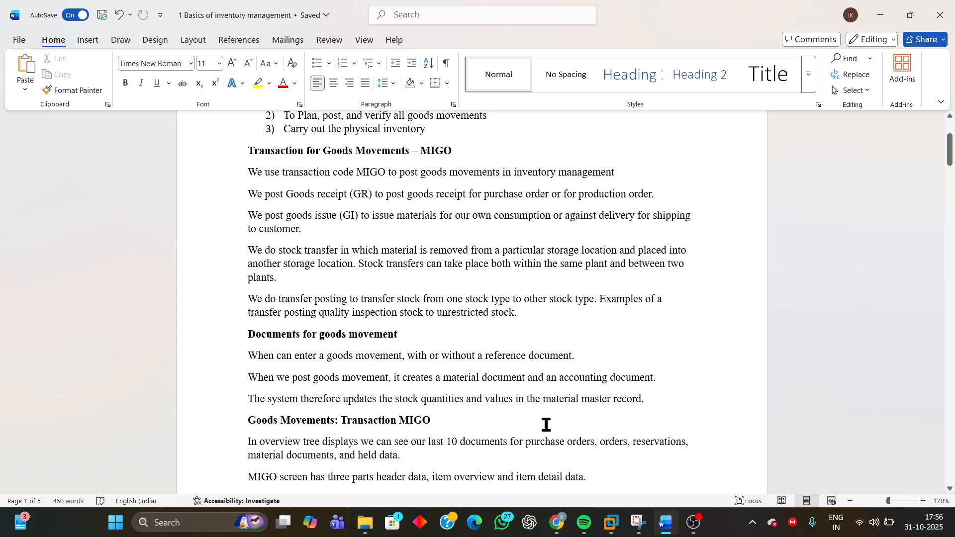
Switch to the SAP session in the VISUINFOEHP6 virtual machine and open material R-10008 with MM03 Display Material
mouse_move(613, 528)
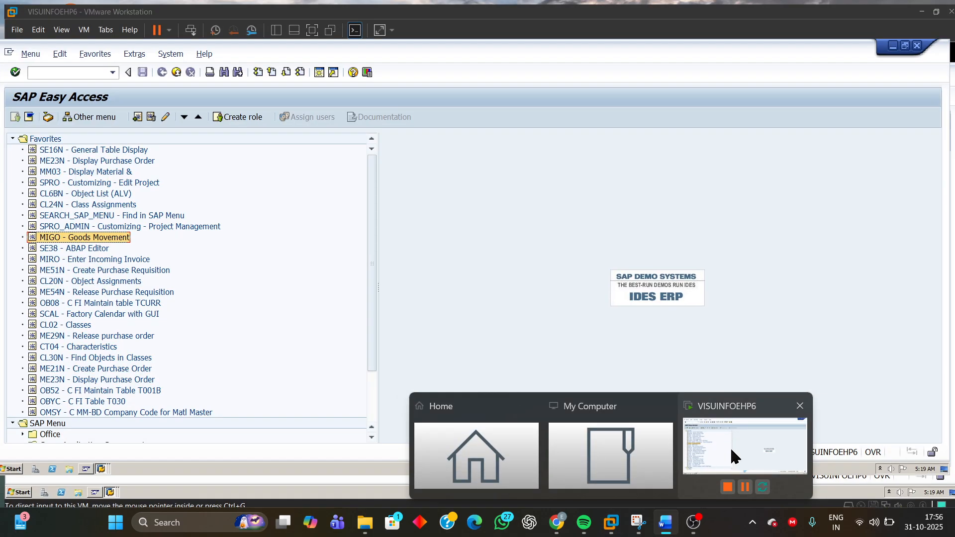
click(730, 447)
double_click(98, 198)
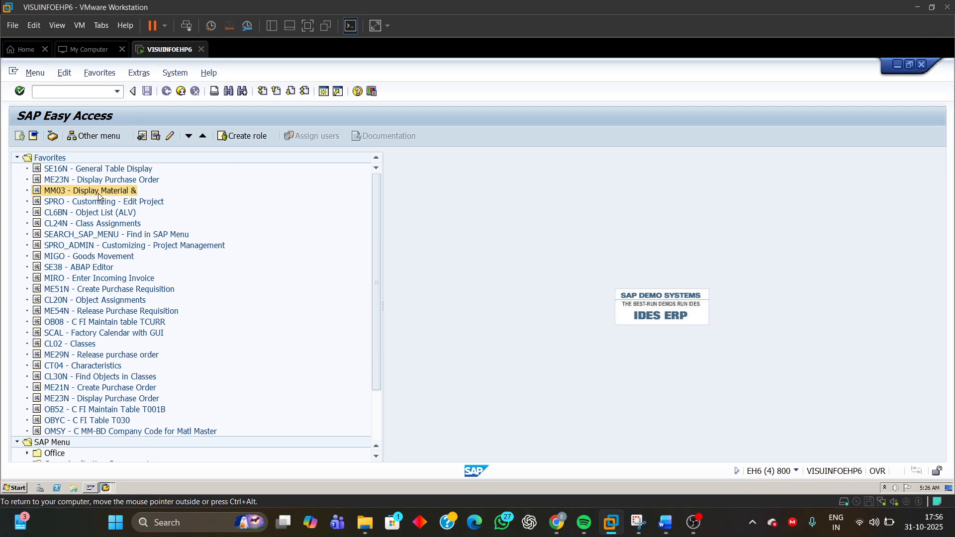
click(144, 175)
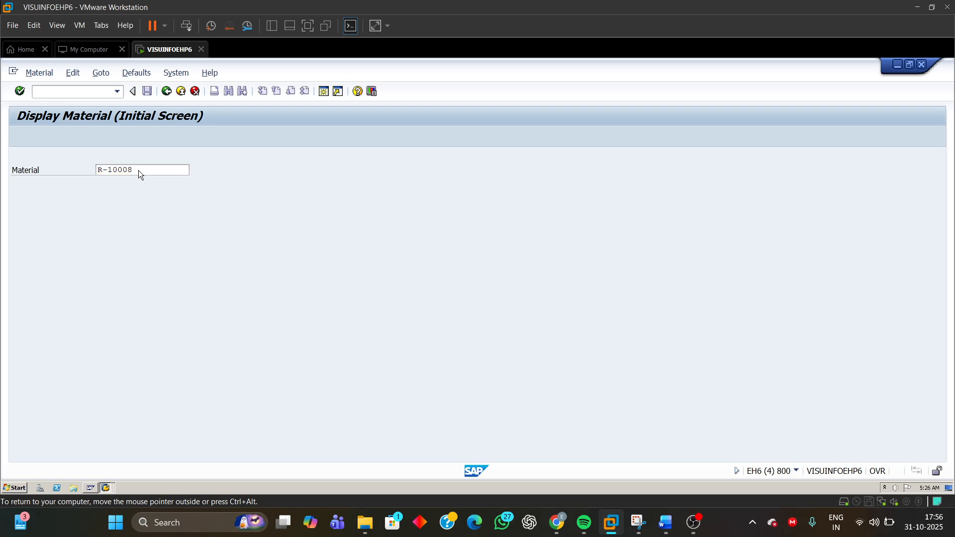
key(Return)
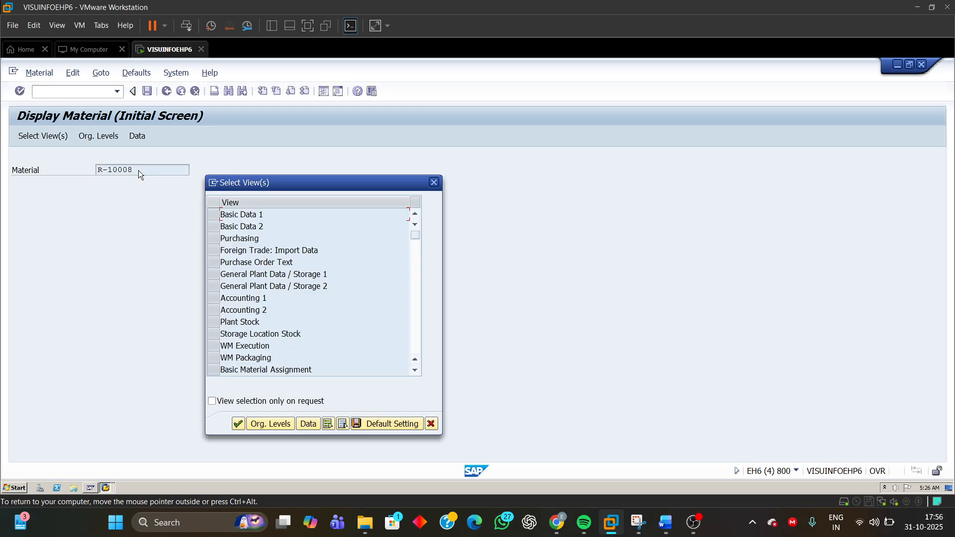
Display the material's Accounting 1 view for plant 9110 and examine its moving price, total stock and total value
click(215, 298)
key(Return)
text(911)
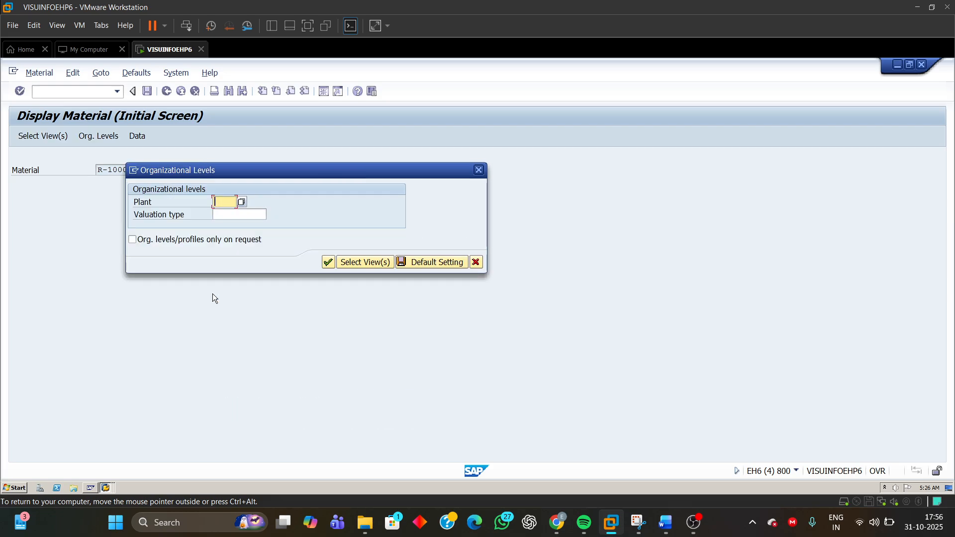
text(0)
key(Return)
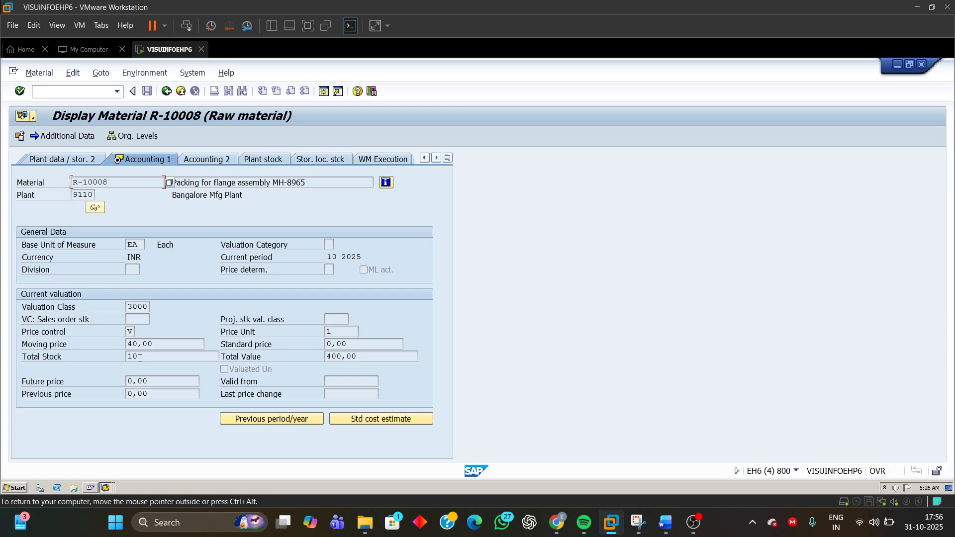
drag(151, 346, 116, 358)
drag(364, 356, 312, 358)
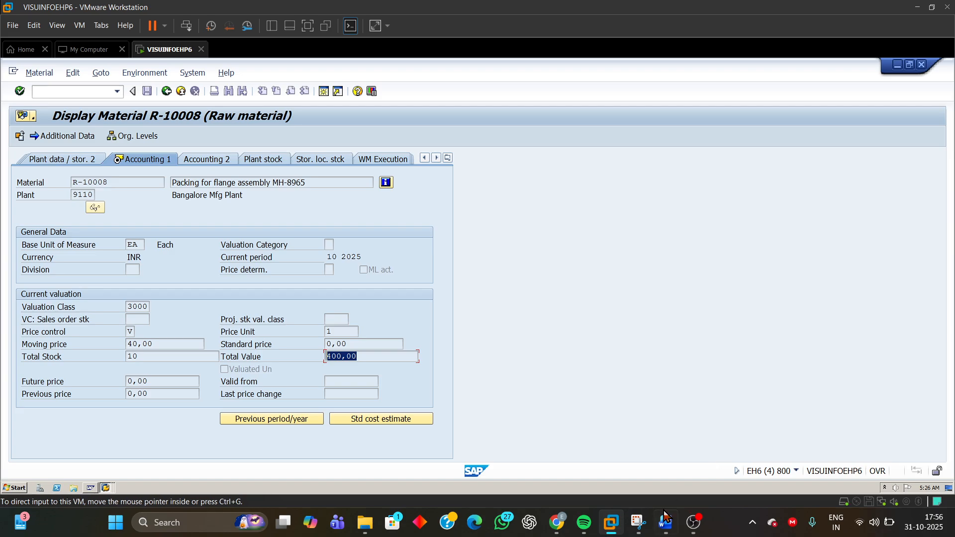
Highlight the Word note about stock quantities and values in the material master record and compare it with the SAP accounting data
mouse_move(665, 523)
click(669, 460)
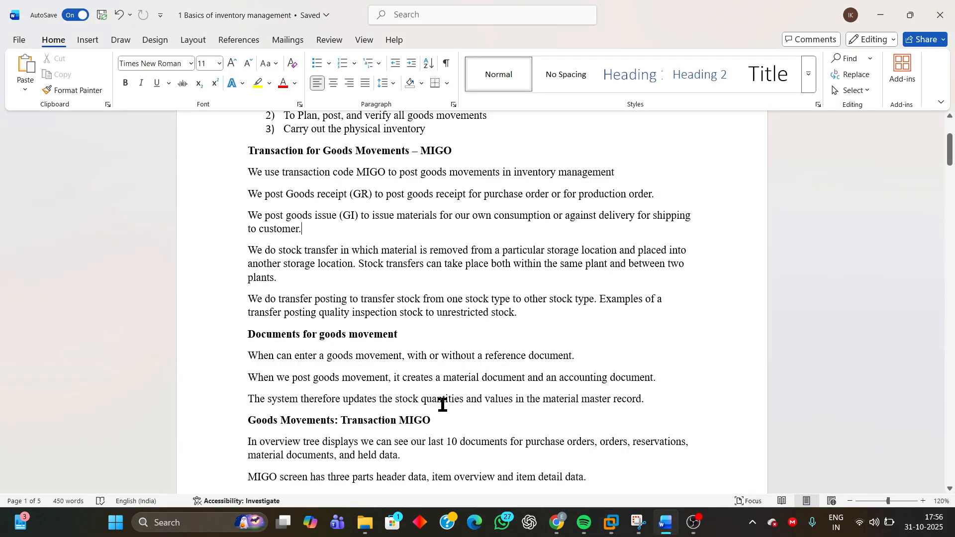
drag(396, 398, 652, 395)
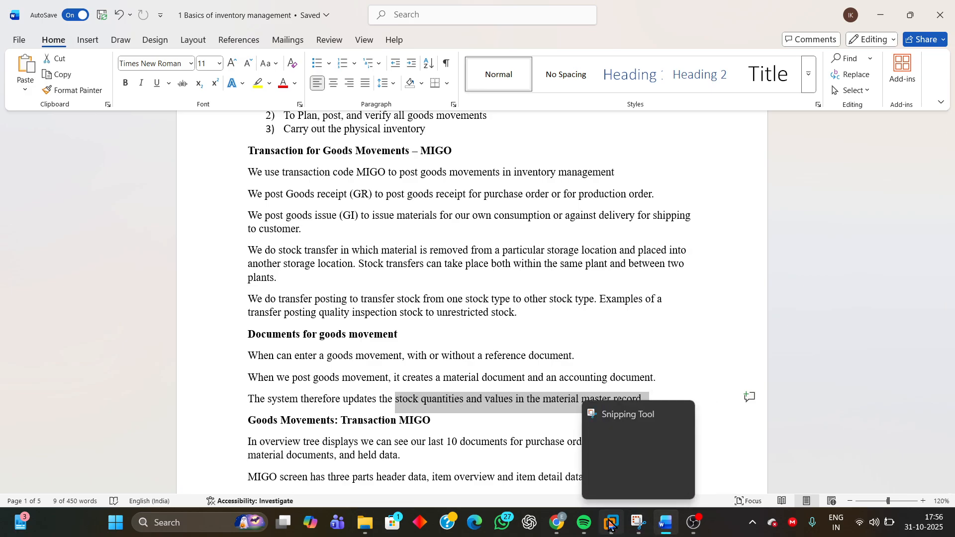
mouse_move(611, 522)
click(724, 446)
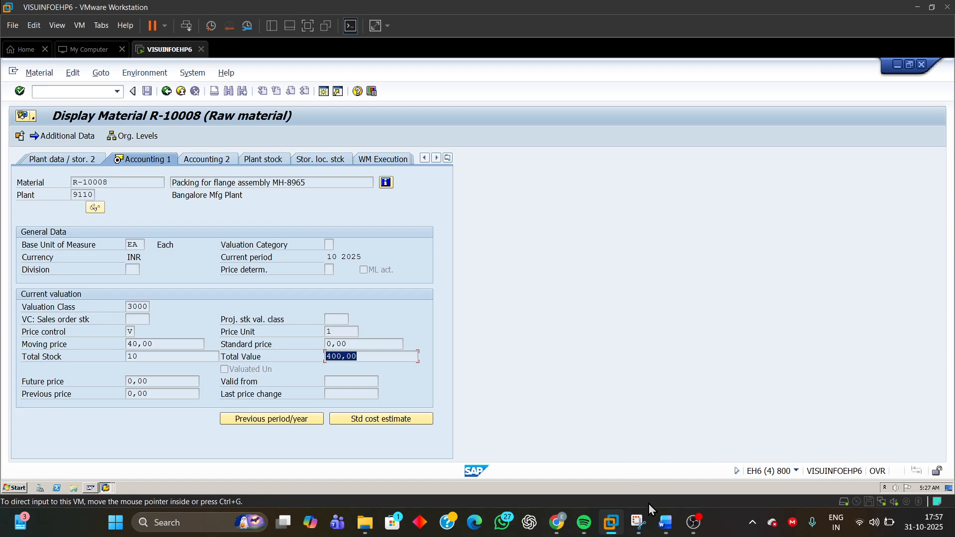
Return to the Word notes, clear the text selection, and examine the MIGO screen layout diagram on page 2
mouse_move(666, 522)
click(664, 463)
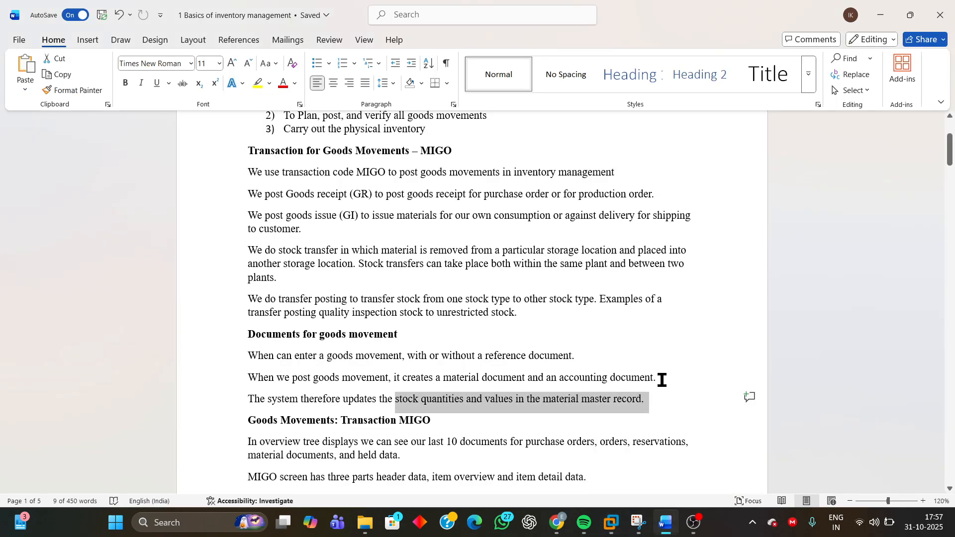
click(686, 418)
scroll(438, 398, down, 3)
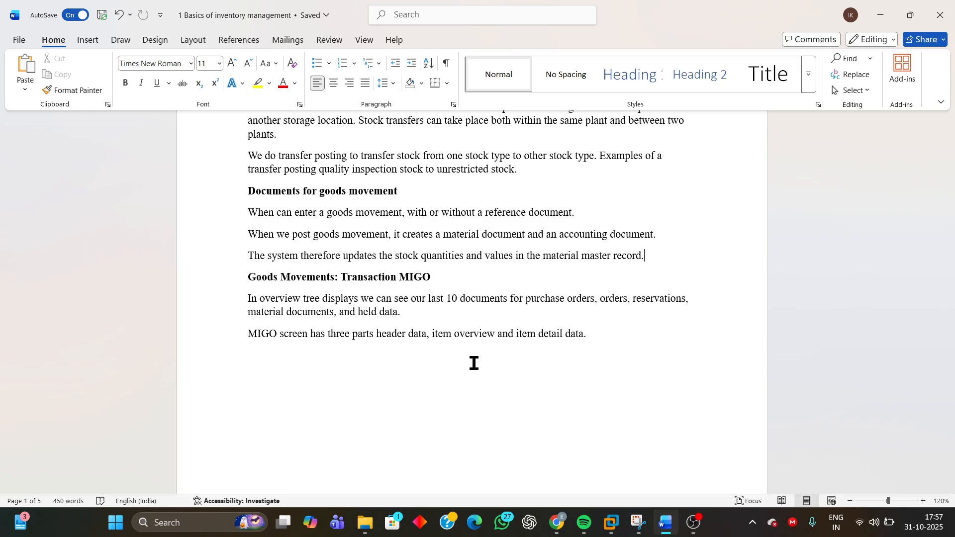
scroll(631, 360, down, 10)
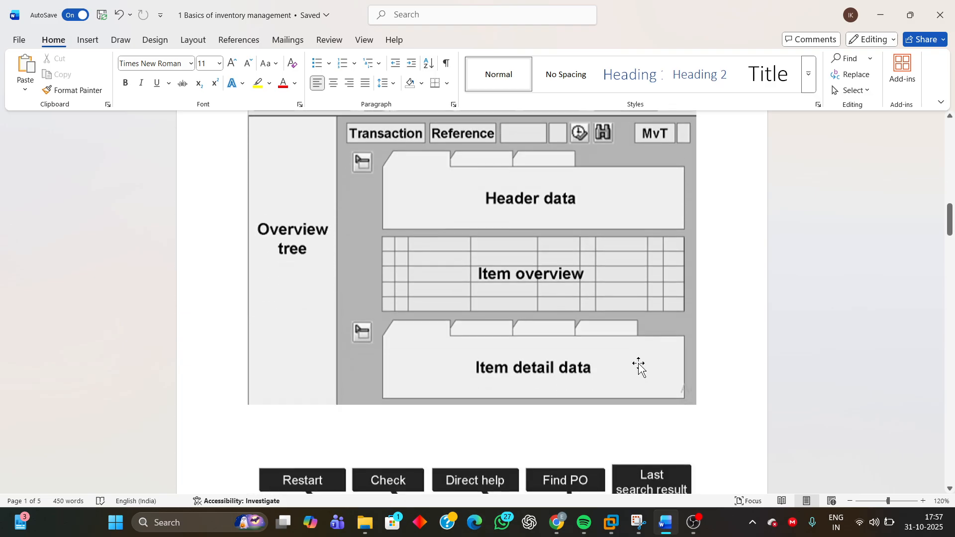
scroll(639, 366, up, 2)
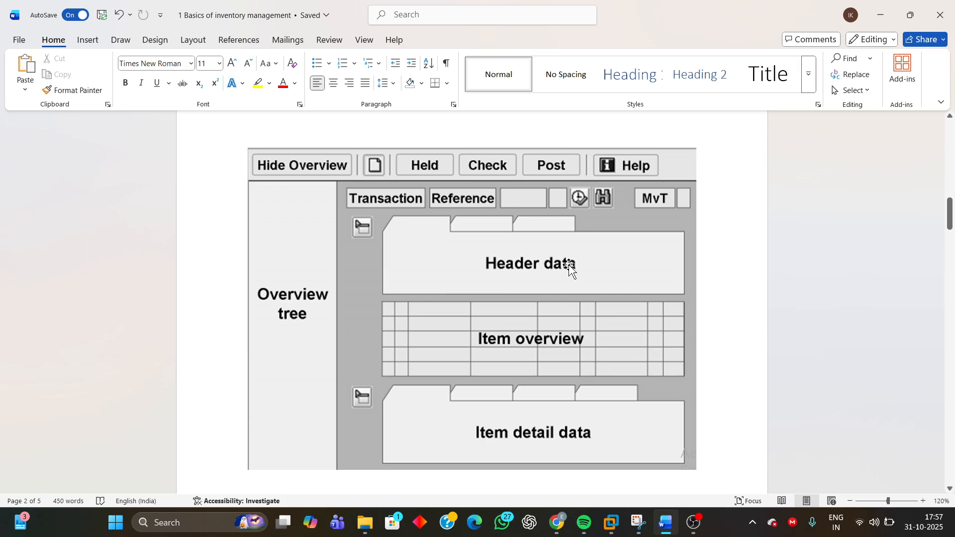
Switch back to SAP and leave the display of material R-10008, returning to SAP Easy Access
mouse_move(615, 527)
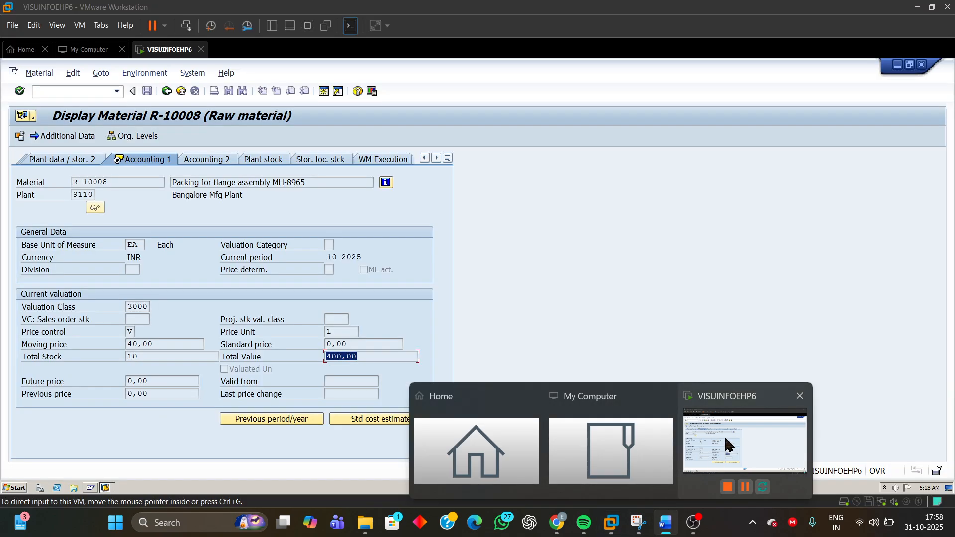
click(724, 434)
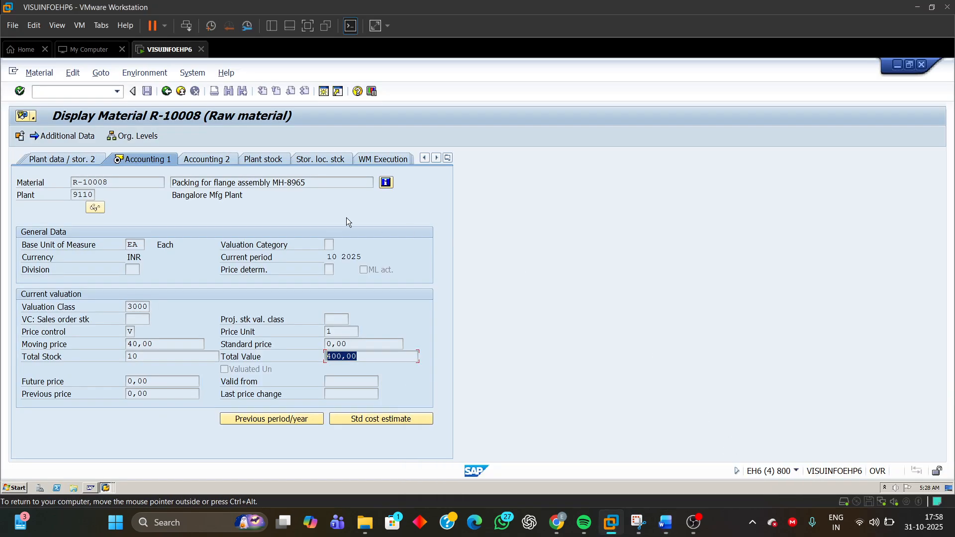
click(106, 488)
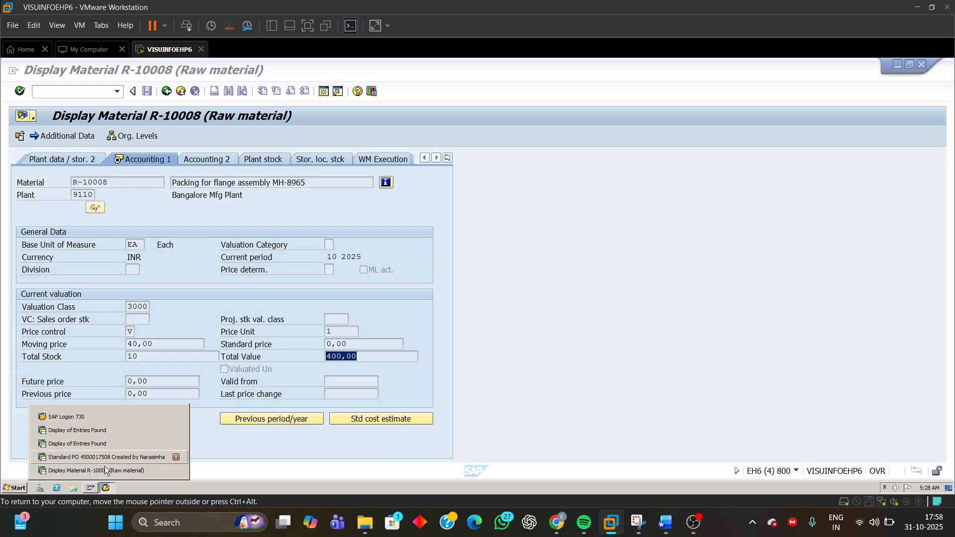
click(149, 470)
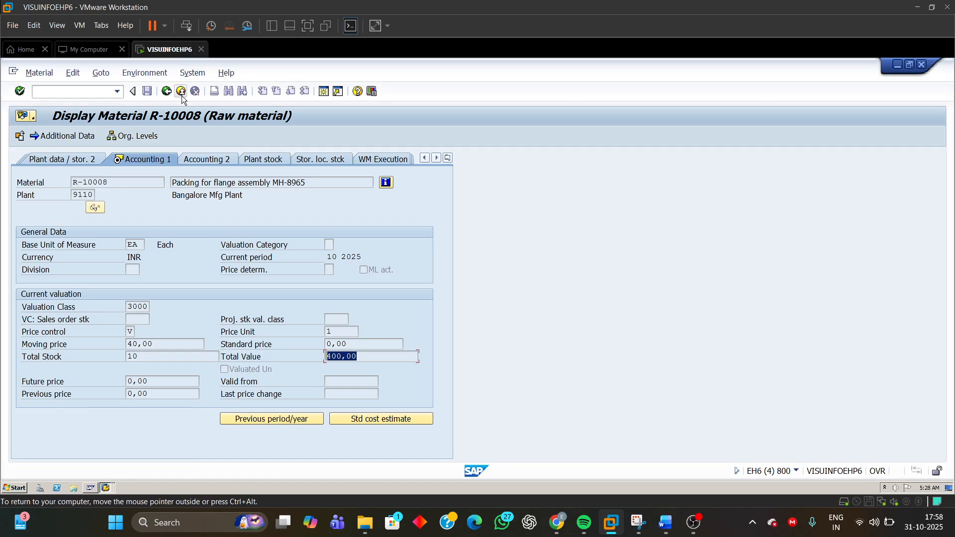
click(166, 91)
click(166, 94)
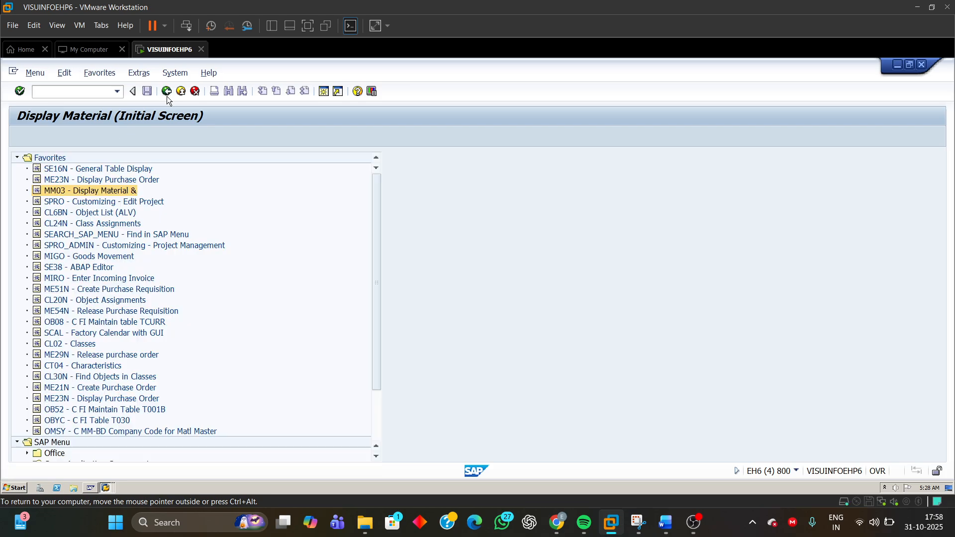
Start transaction MIGO and show the overview tree with recent purchase orders, reservations and material documents
click(68, 92)
text(MIGO)
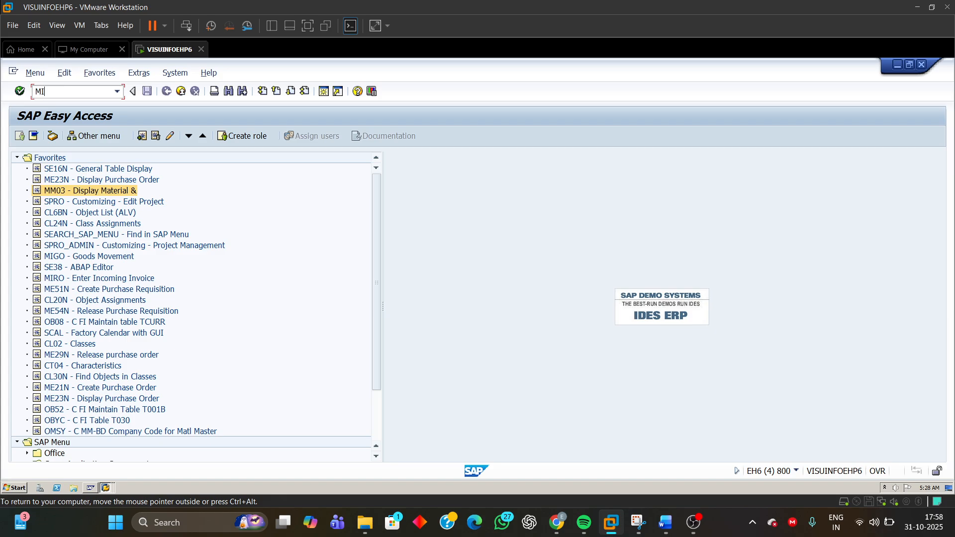
key(Return)
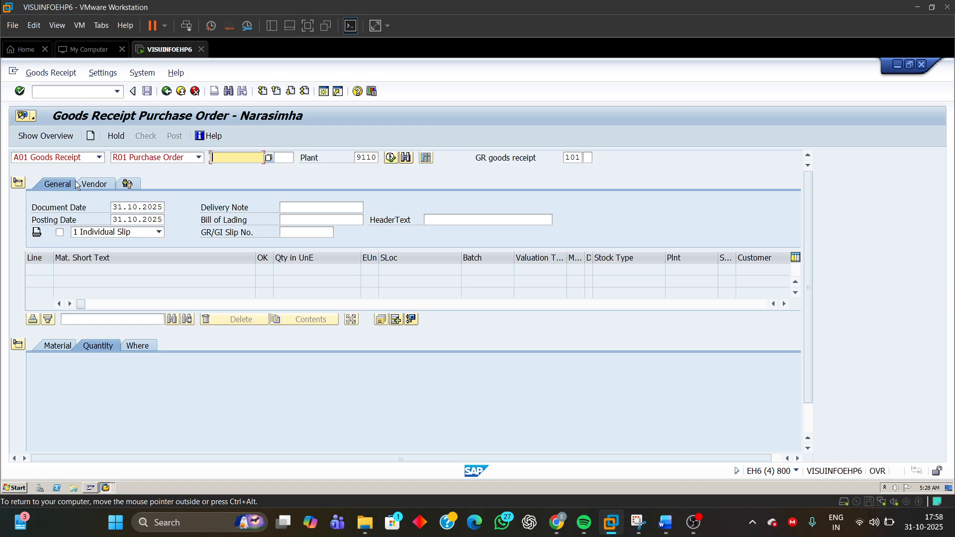
click(37, 143)
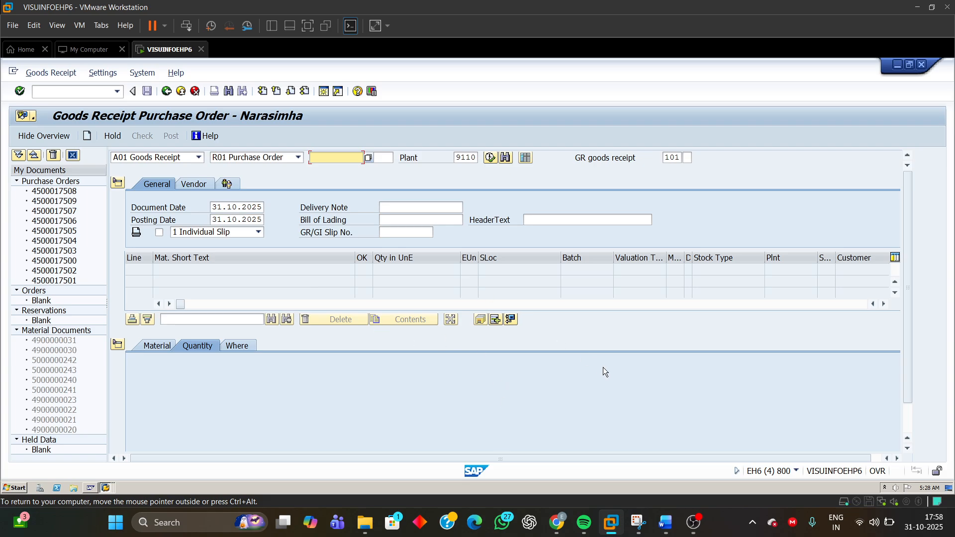
Compare the Word layout diagram with the SAP MIGO screen, hiding the overview tree and showing it again
mouse_move(665, 523)
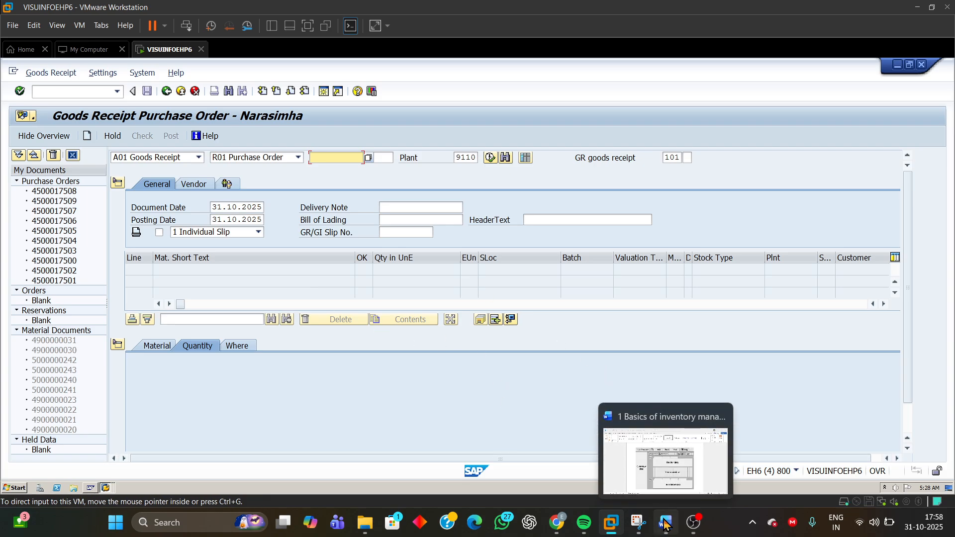
click(663, 464)
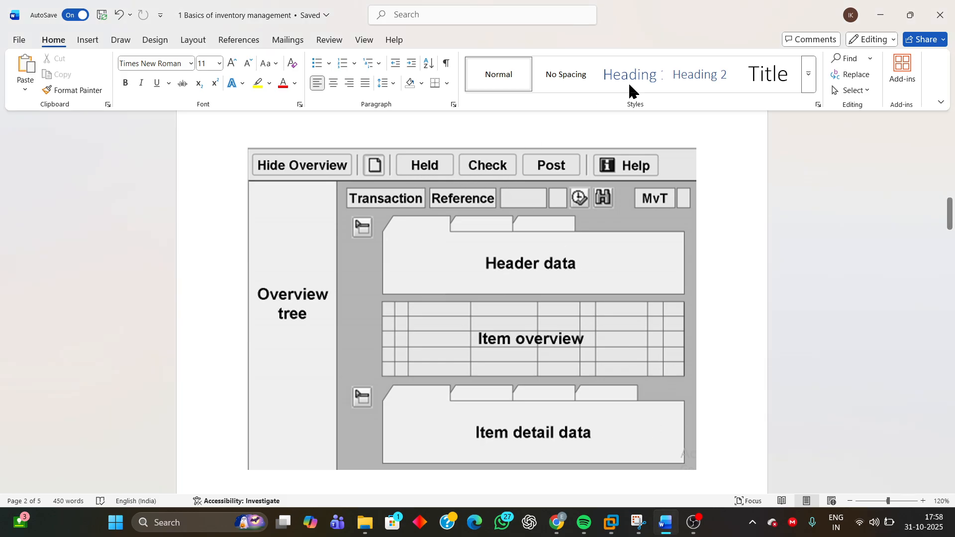
click(876, 17)
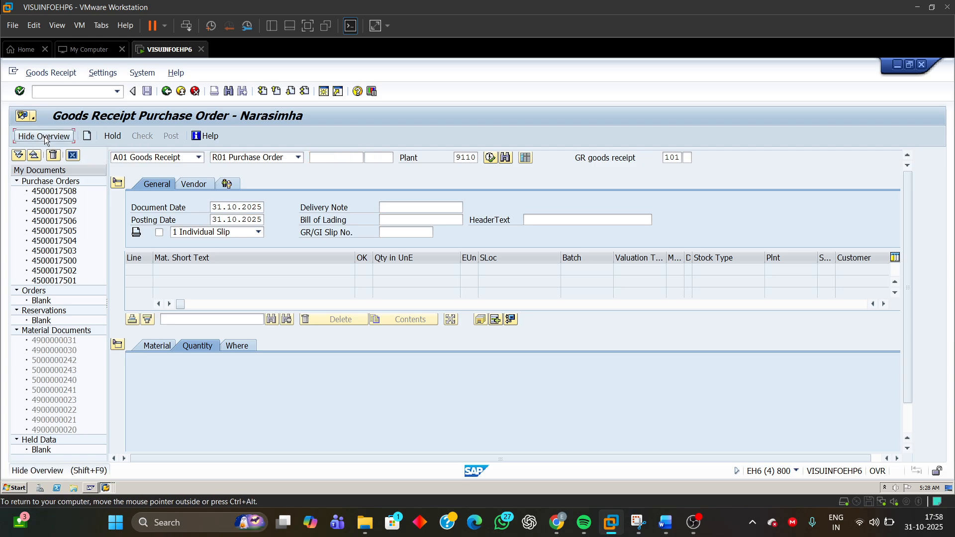
click(45, 137)
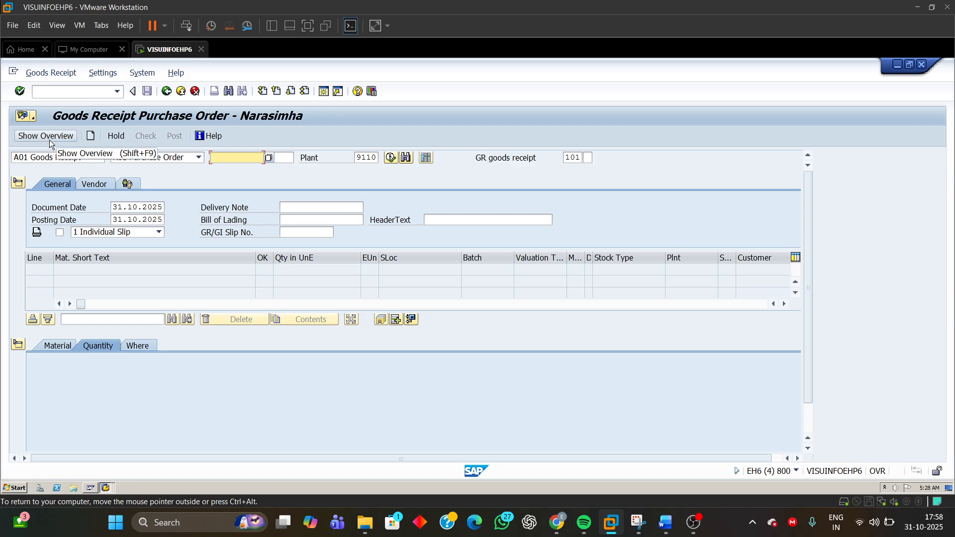
click(50, 142)
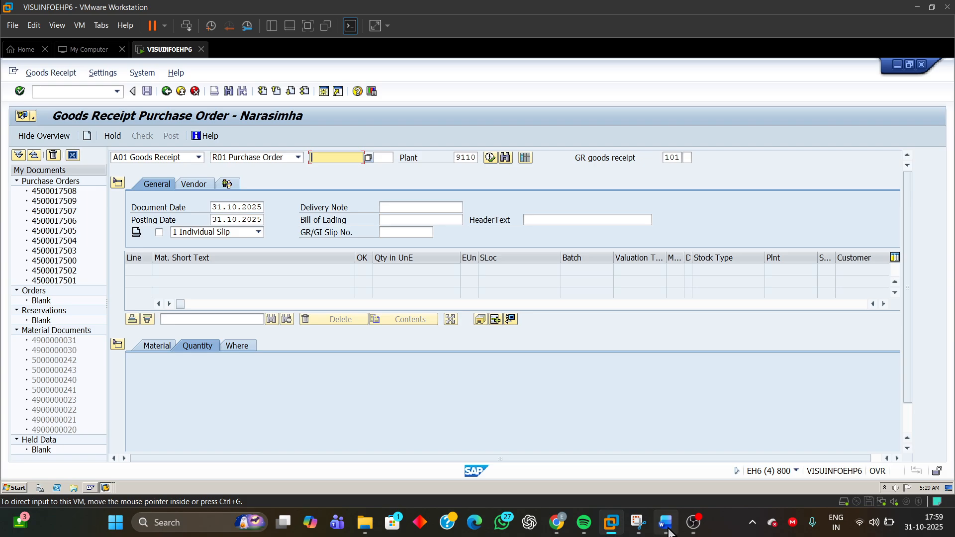
Review the available MIGO transaction types alongside the Word layout diagram, and choose A01 Goods Receipt as the transaction
click(199, 157)
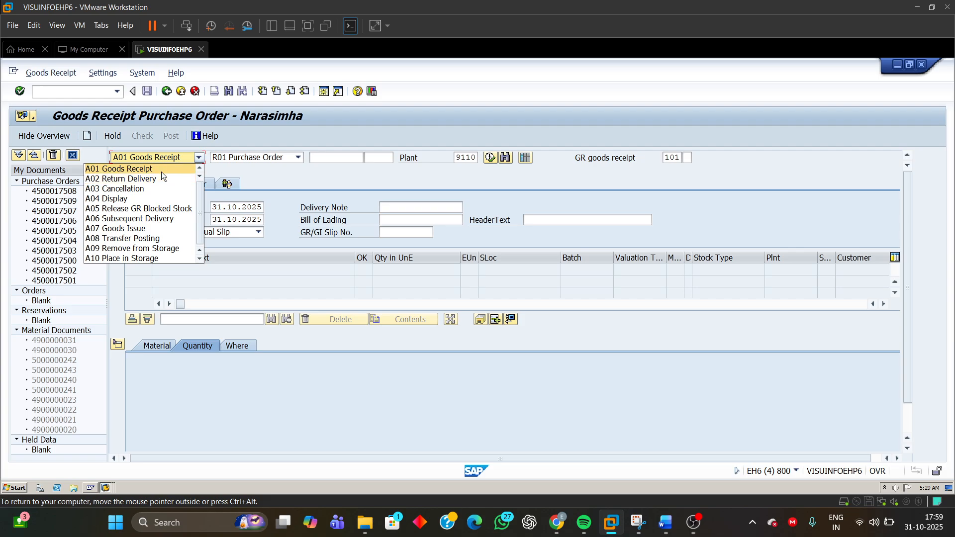
scroll(130, 240, down, 1)
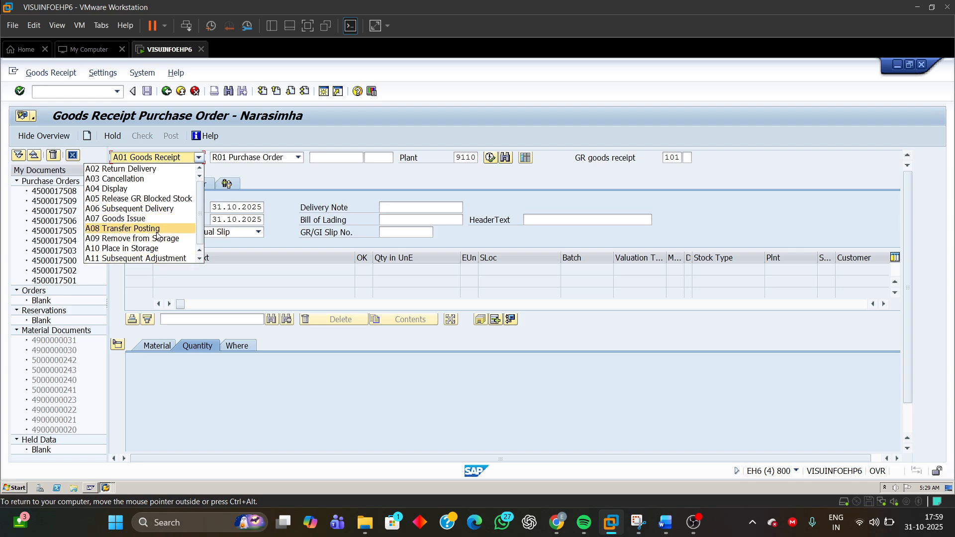
scroll(159, 230, up, 1)
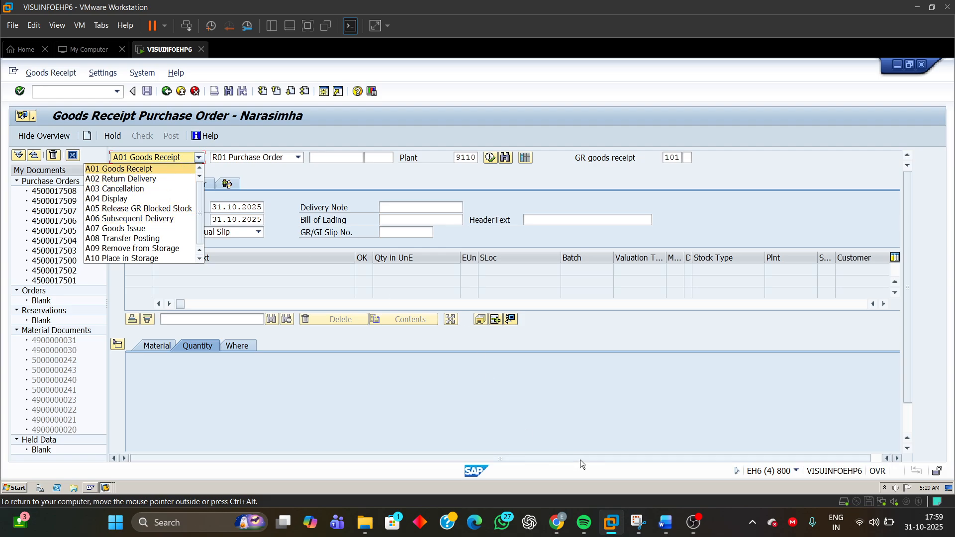
mouse_move(665, 522)
click(666, 468)
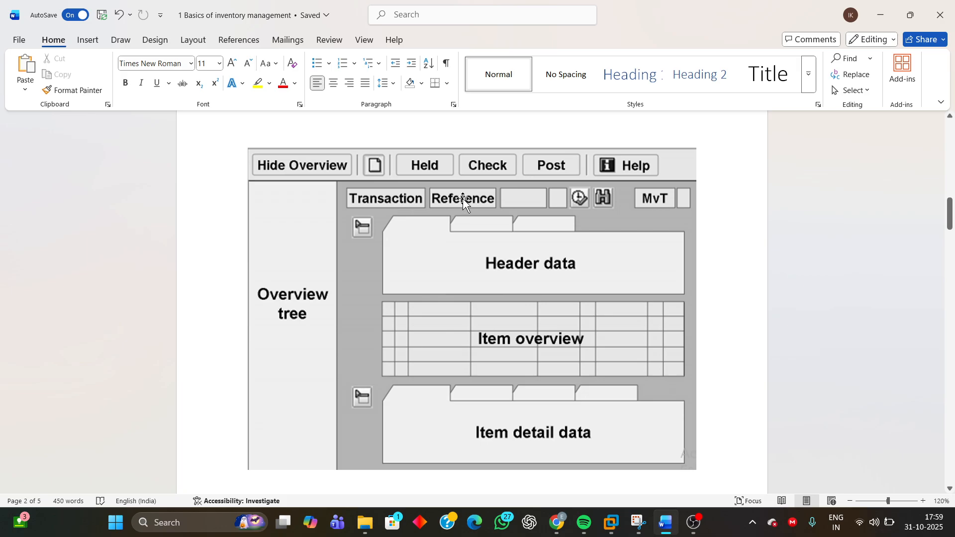
mouse_move(617, 530)
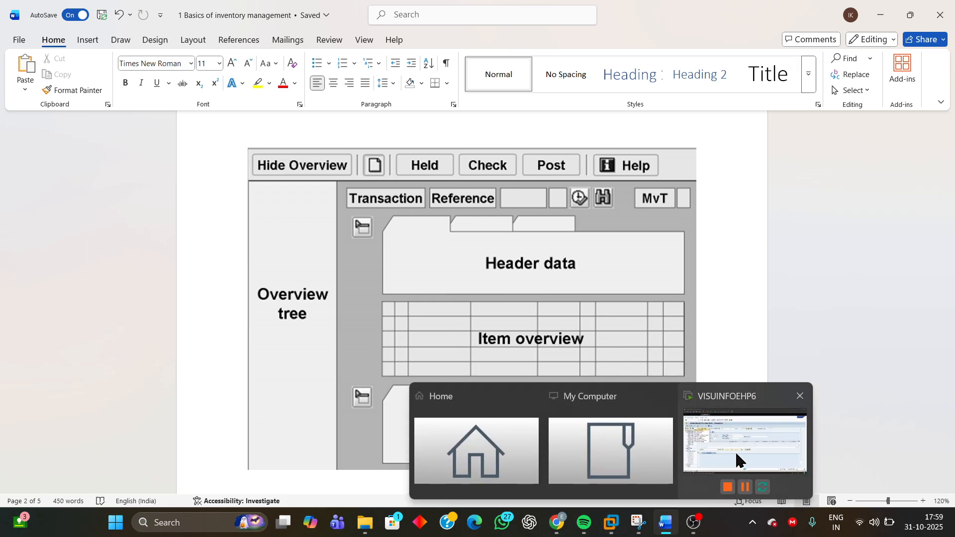
click(735, 452)
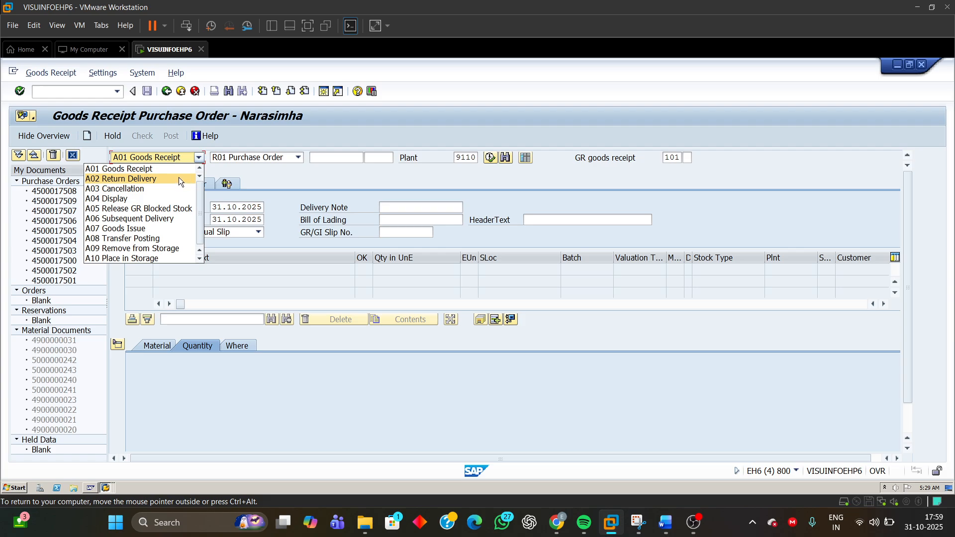
click(152, 171)
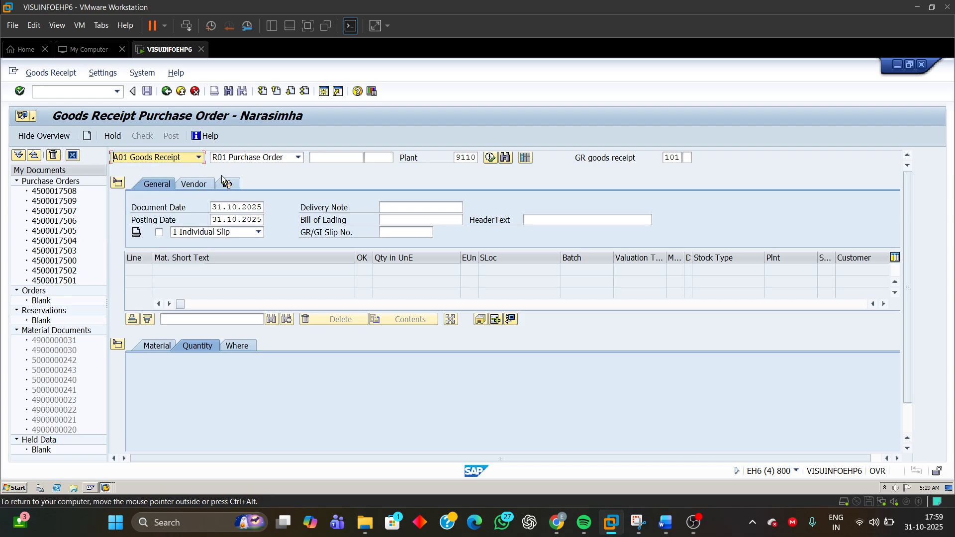
Load the first previously used purchase order for goods receipt, with R01 Purchase Order as the reference document type
click(298, 158)
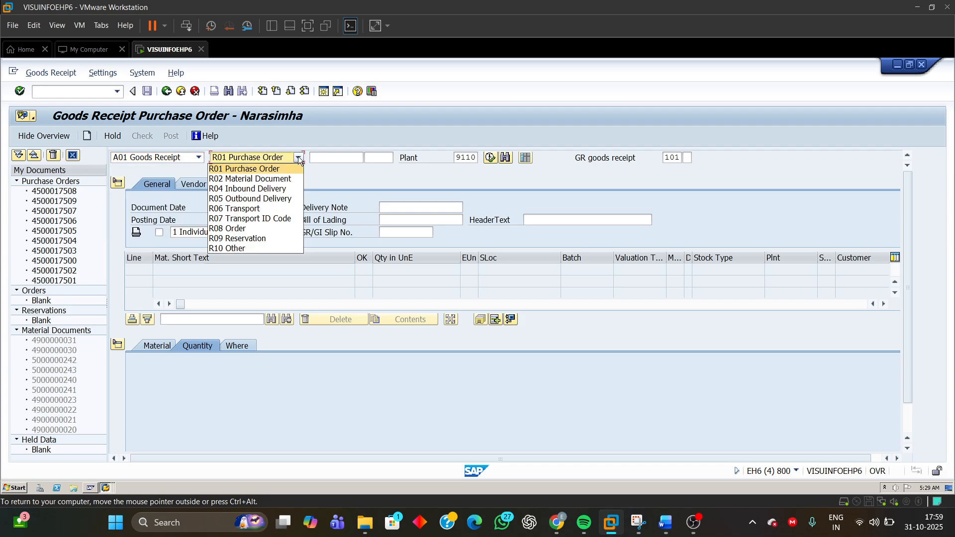
click(270, 169)
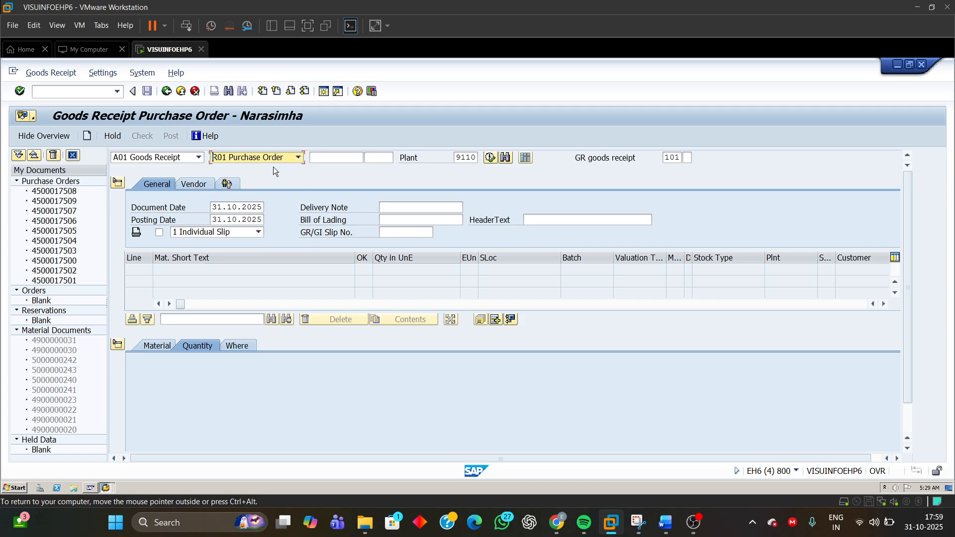
click(329, 158)
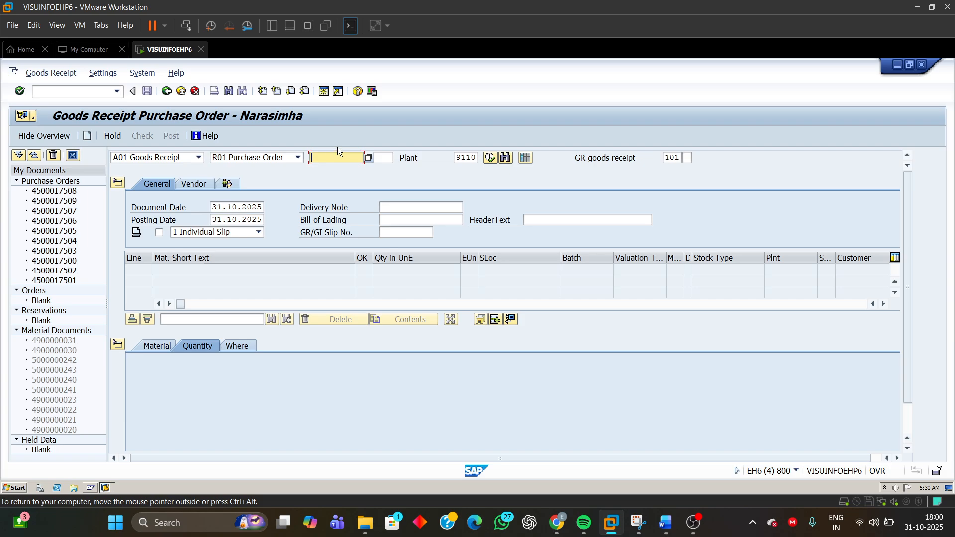
key(BackSpace)
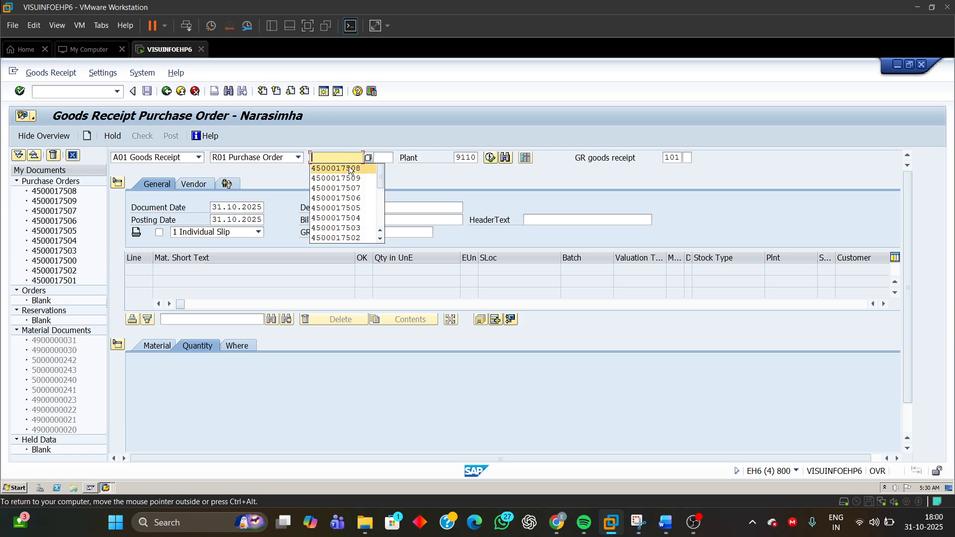
click(347, 169)
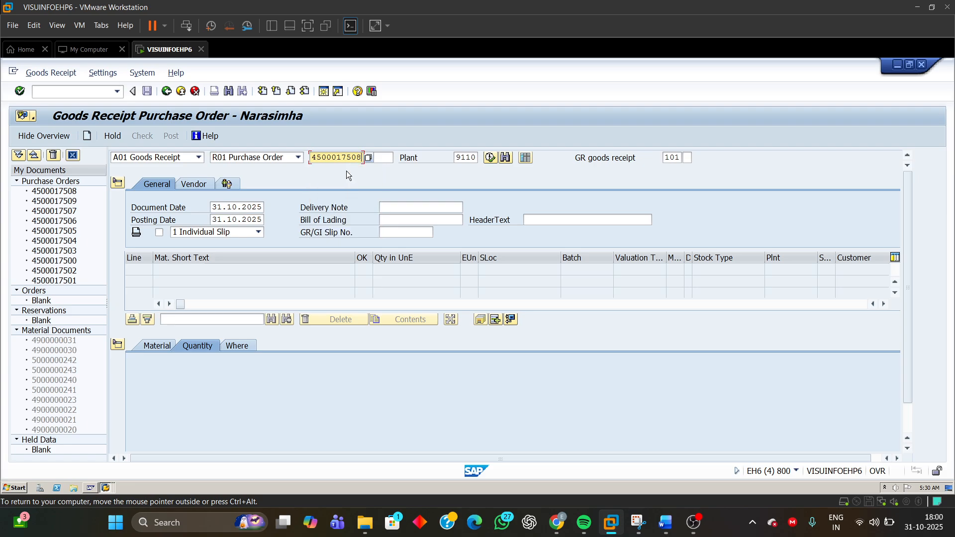
drag(338, 157, 377, 157)
key(Return)
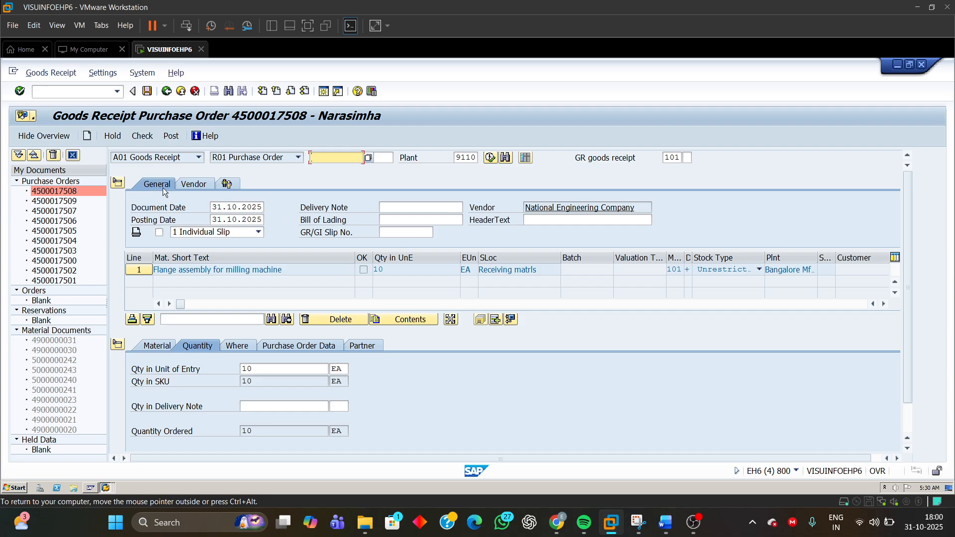
Point out the document and posting dates in the header and set the delivery note to 17508
drag(212, 209, 263, 219)
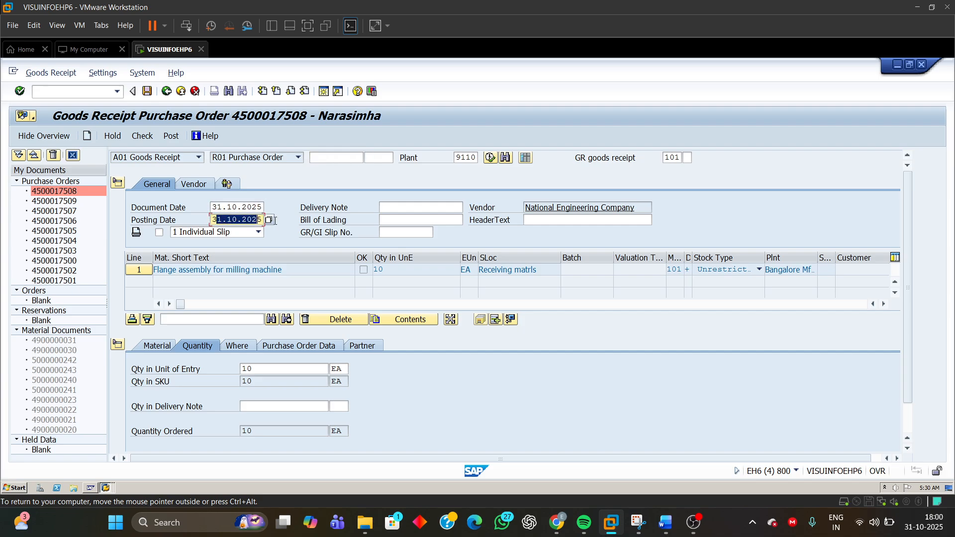
click(414, 206)
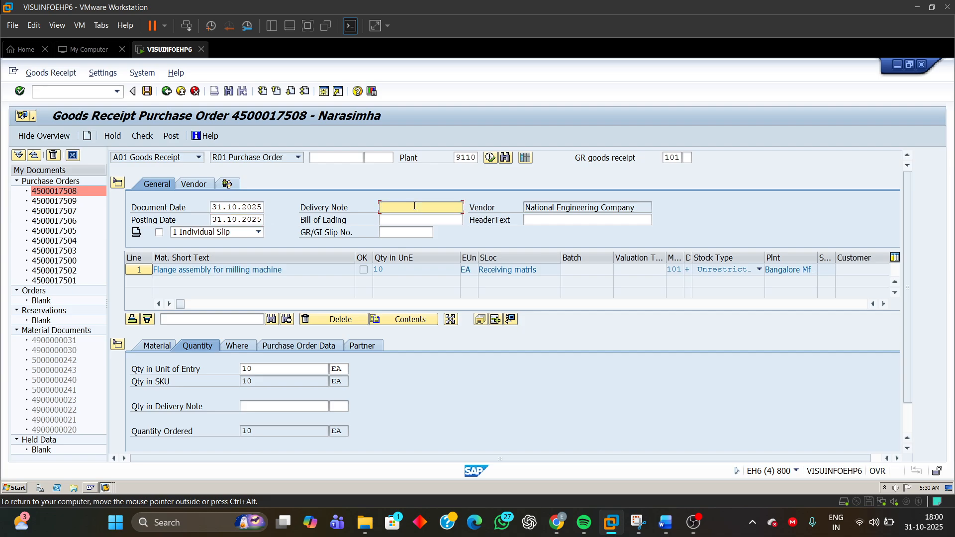
text(17)
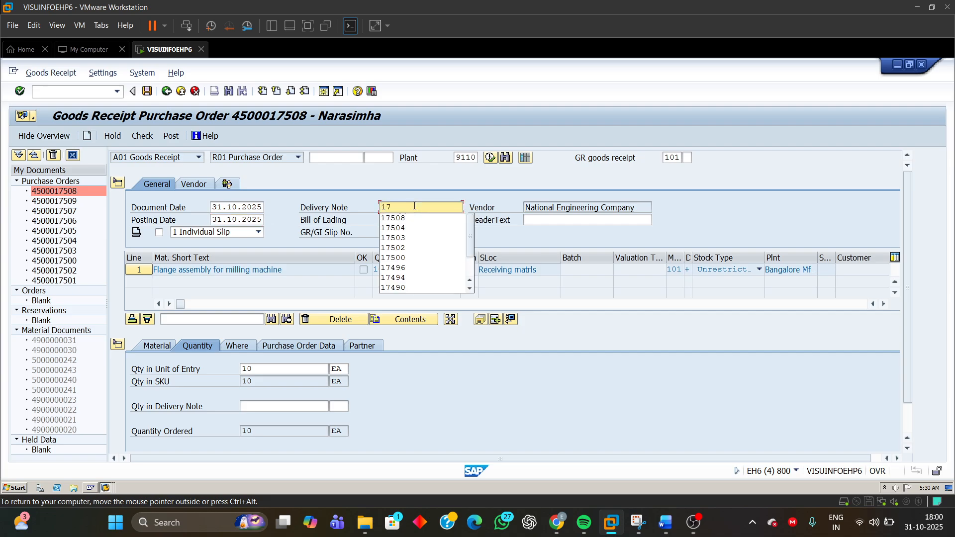
click(399, 218)
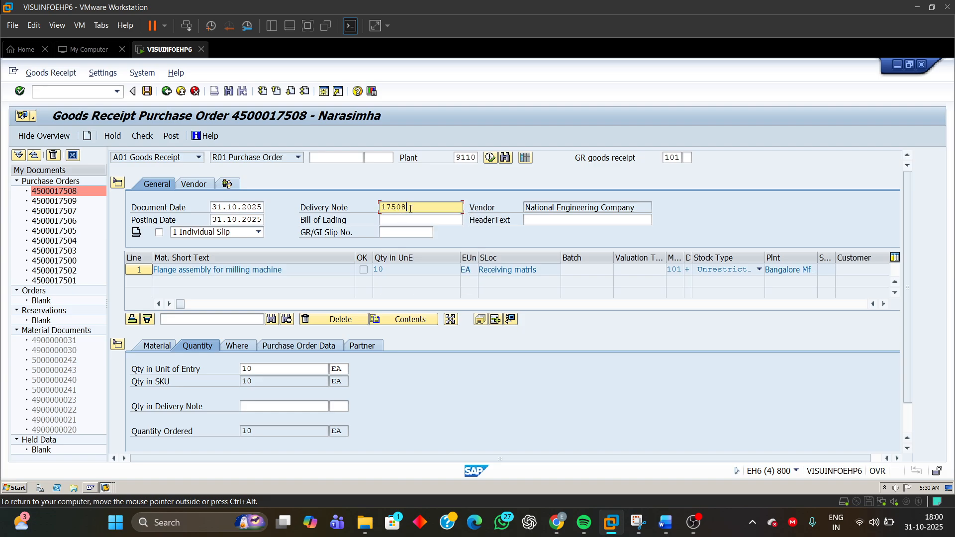
Examine the general header data: delivery note, document and posting dates, bill of lading, GR/GI slip number and vendor
drag(411, 207, 342, 204)
click(227, 211)
drag(212, 220, 251, 219)
click(427, 208)
click(402, 219)
click(393, 232)
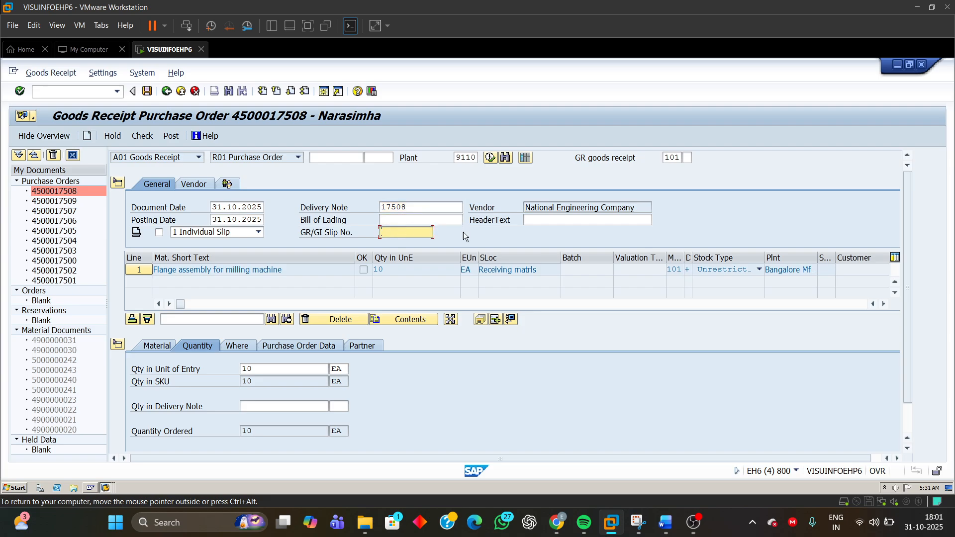
drag(634, 209, 525, 208)
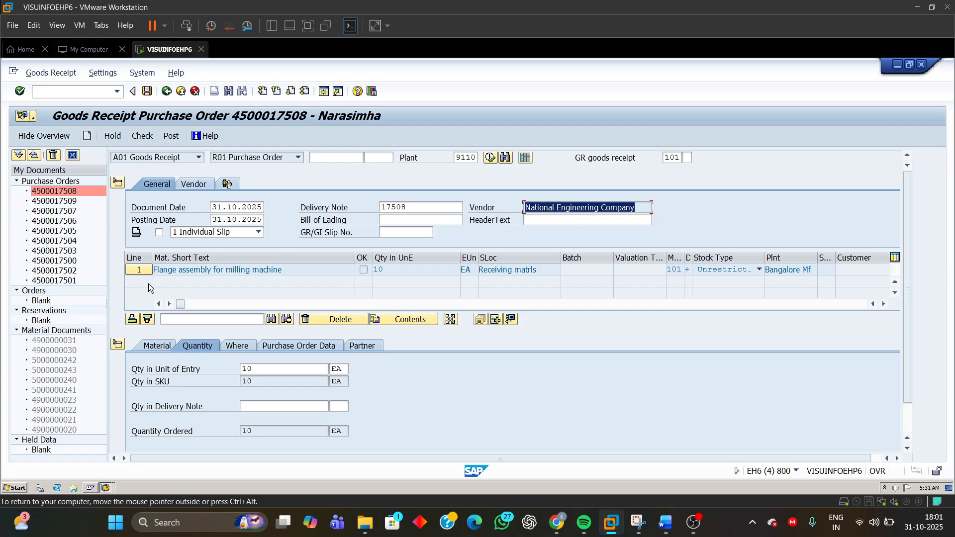
Examine line 1 of the item overview for its material short text, quantity, plant and storage location
drag(279, 271, 91, 274)
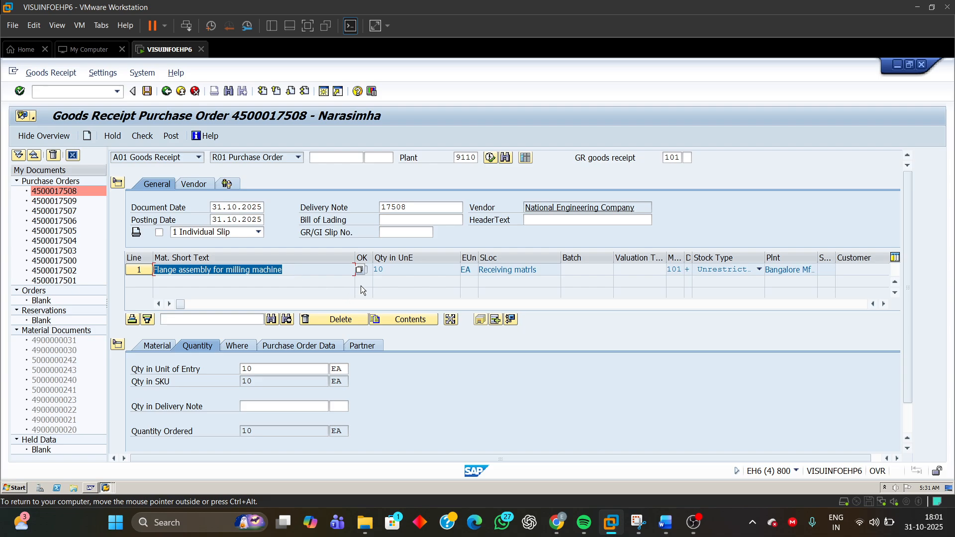
click(395, 269)
drag(394, 269, 350, 269)
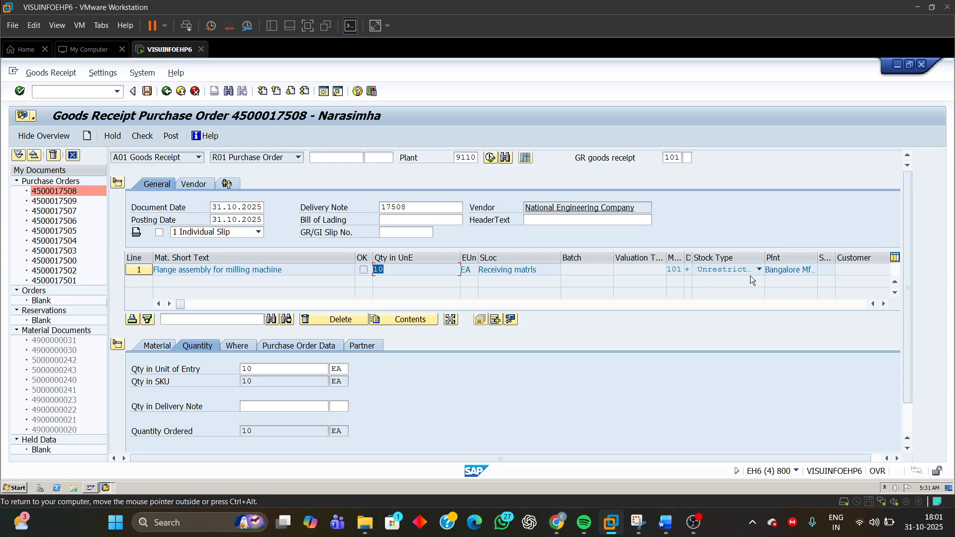
click(798, 270)
click(541, 272)
drag(541, 272, 478, 271)
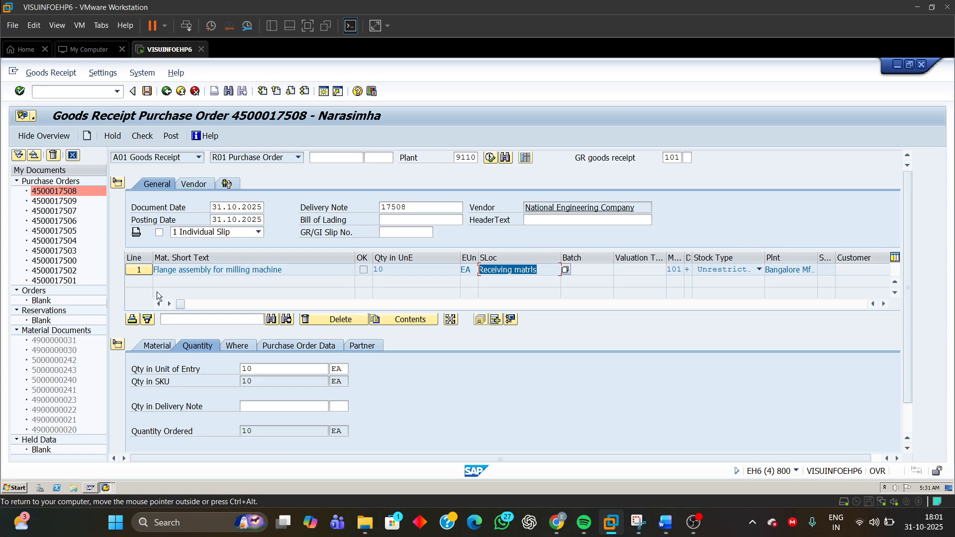
drag(282, 269, 151, 299)
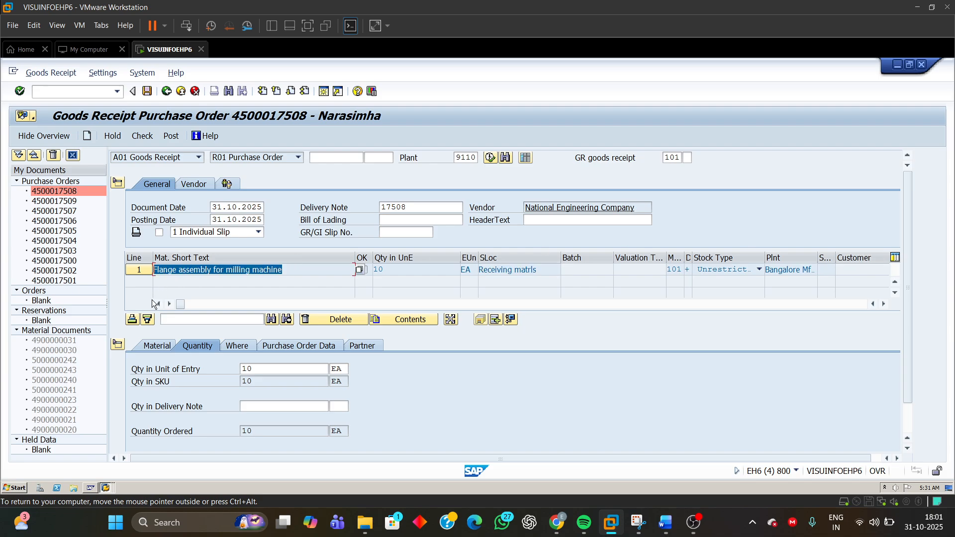
Switch to the Word notes to examine the item detail data area of the layout diagram, and return to SAP
mouse_move(666, 523)
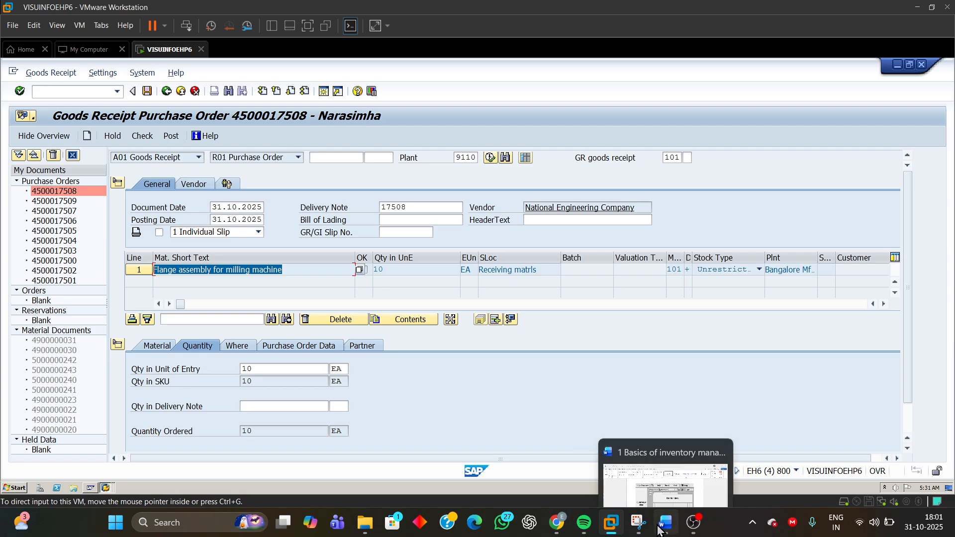
click(677, 475)
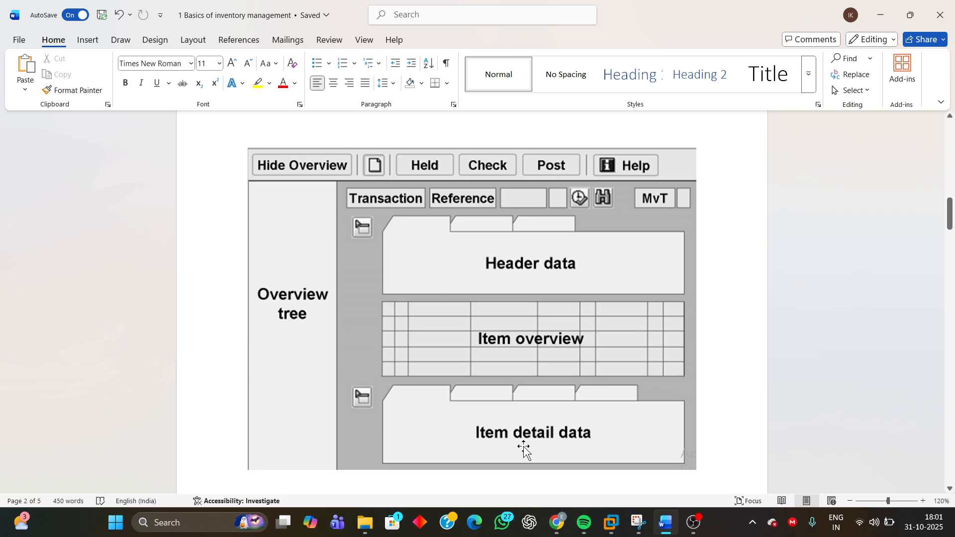
scroll(523, 446, down, 2)
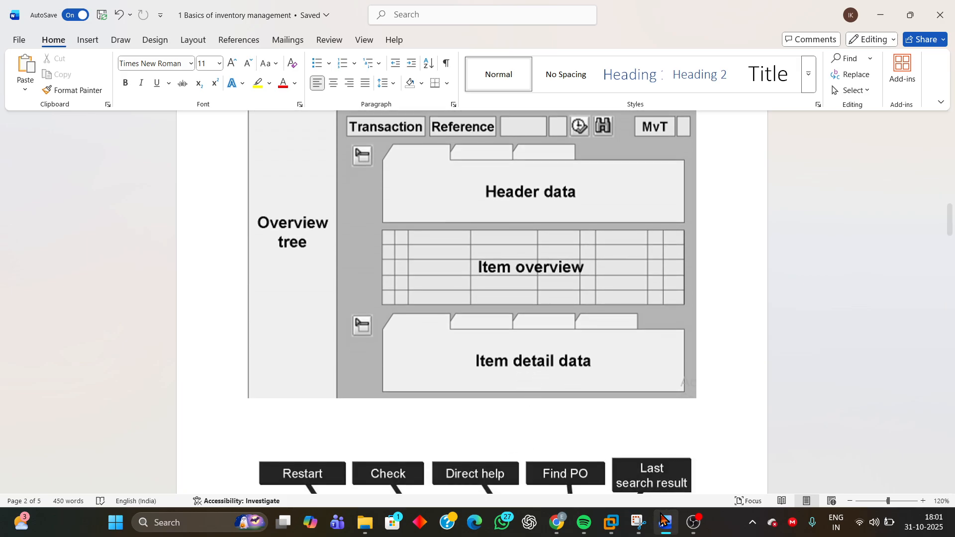
mouse_move(621, 530)
click(759, 459)
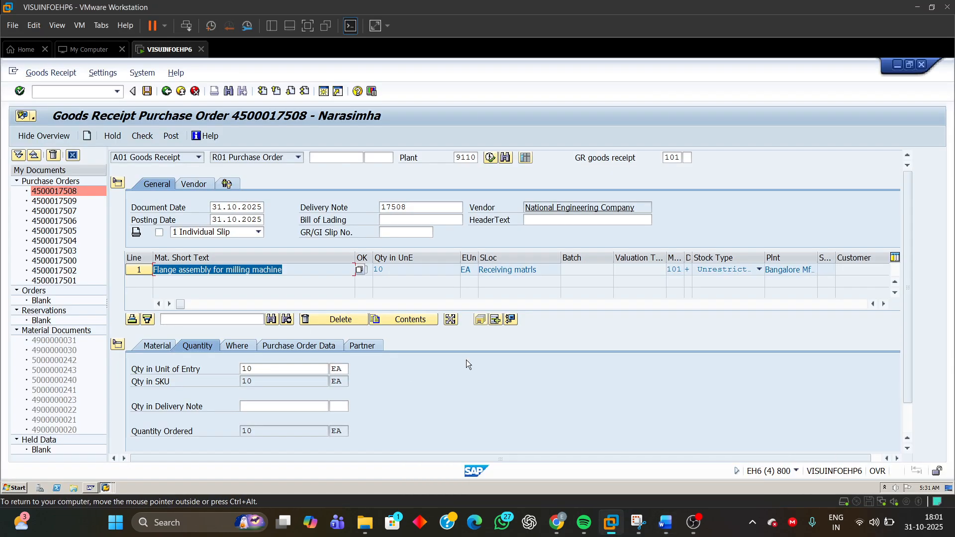
Examine the material and quantity details of the flange assembly item in the item detail data
click(156, 344)
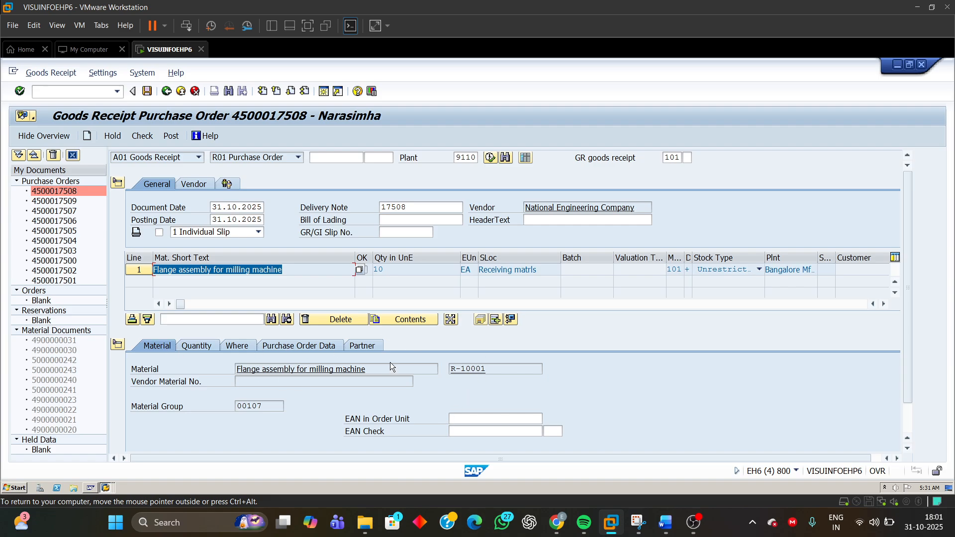
drag(499, 369, 446, 372)
drag(371, 370, 220, 370)
click(204, 347)
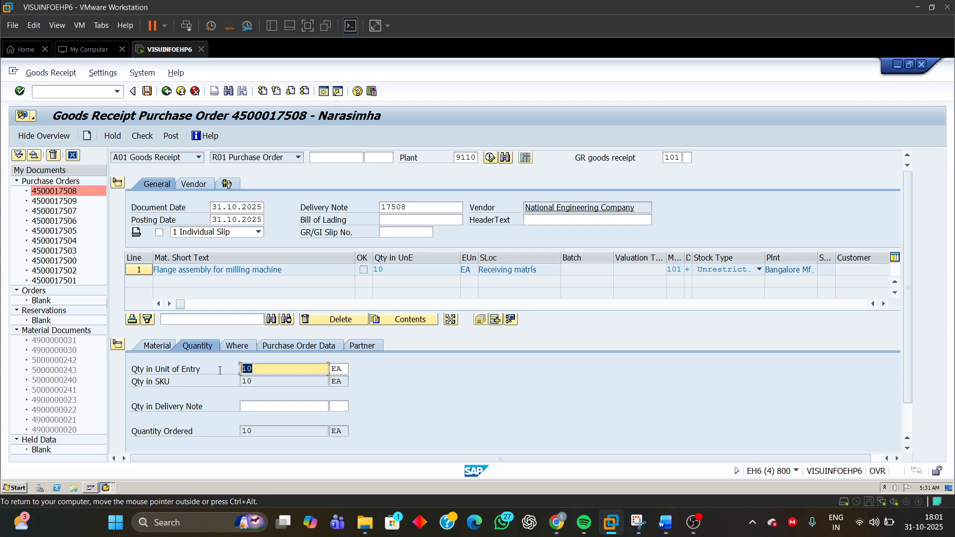
click(338, 156)
click(246, 370)
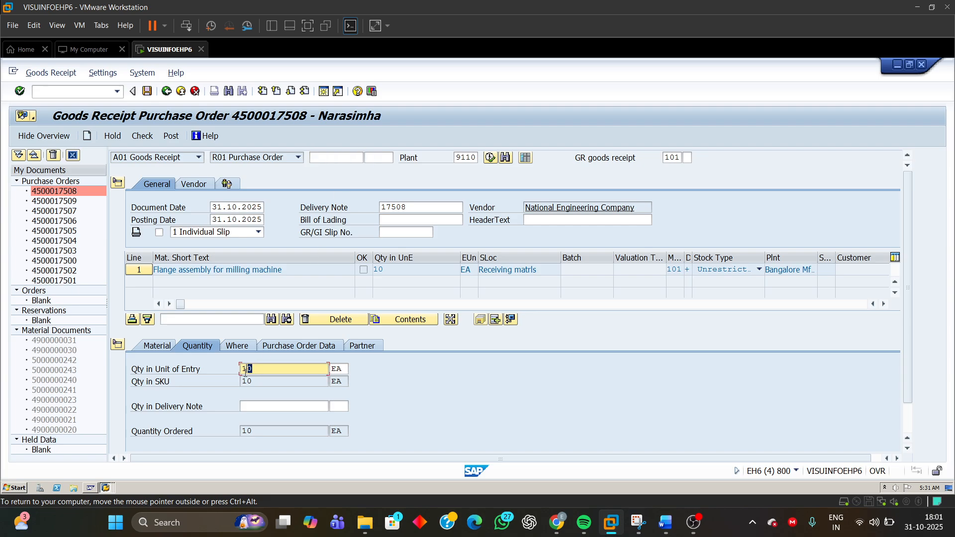
Examine the item's movement type, plant and storage location details and its purchase order data
click(235, 348)
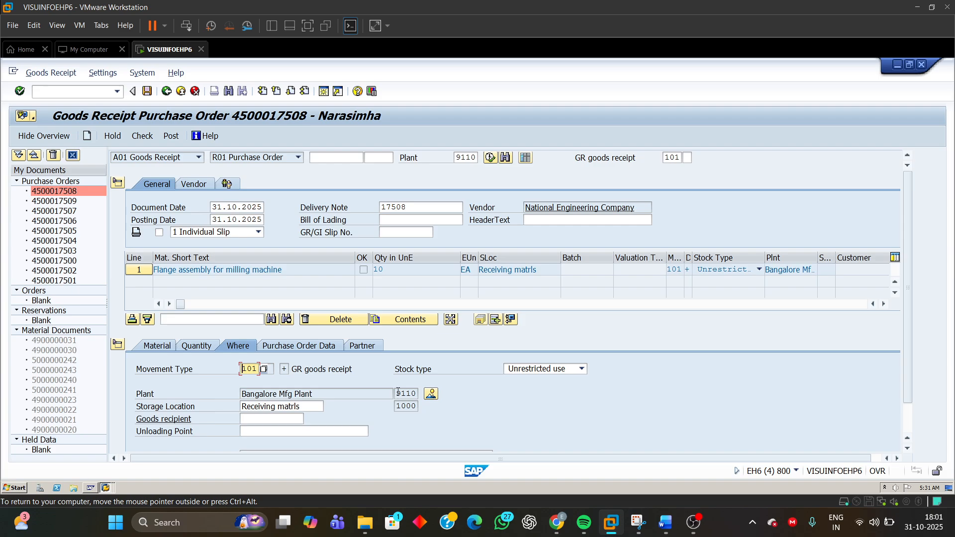
drag(398, 393, 459, 410)
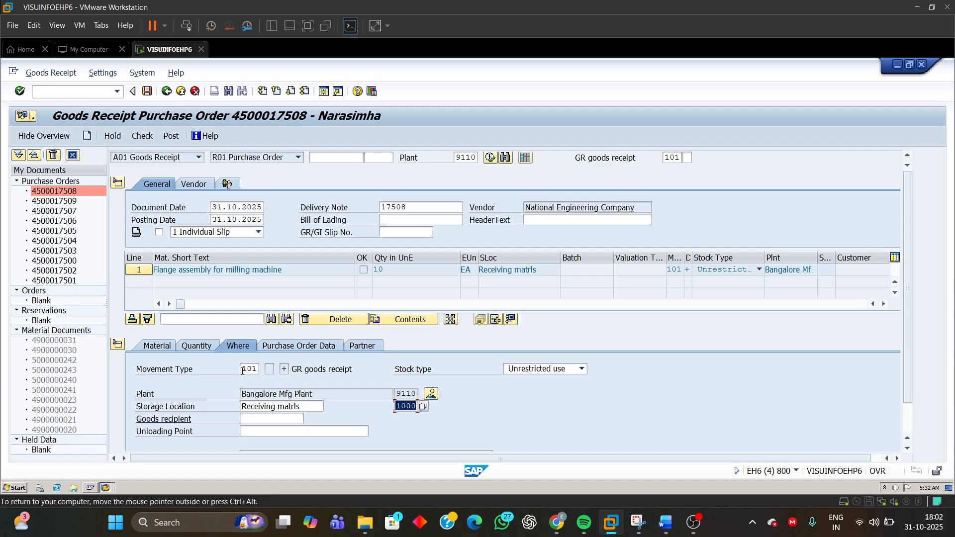
drag(242, 371, 285, 371)
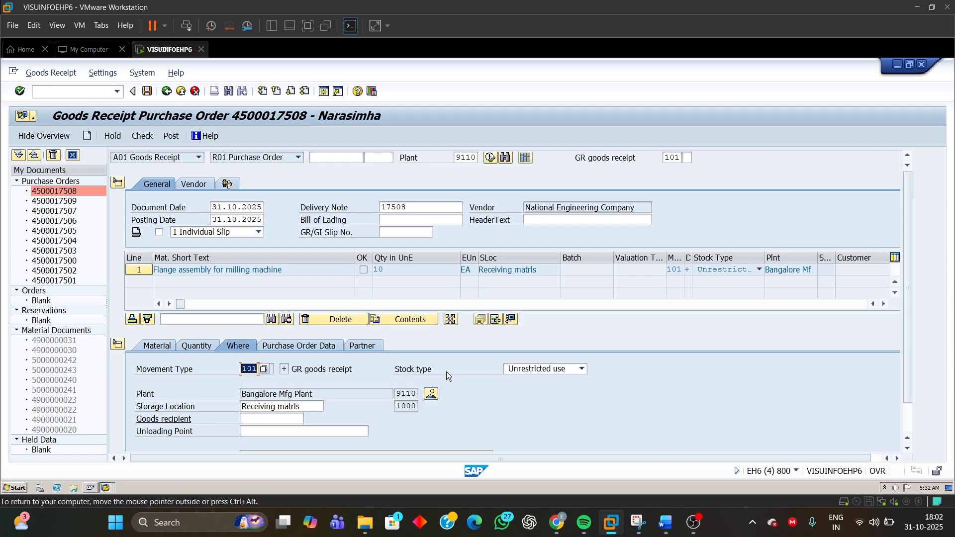
click(330, 348)
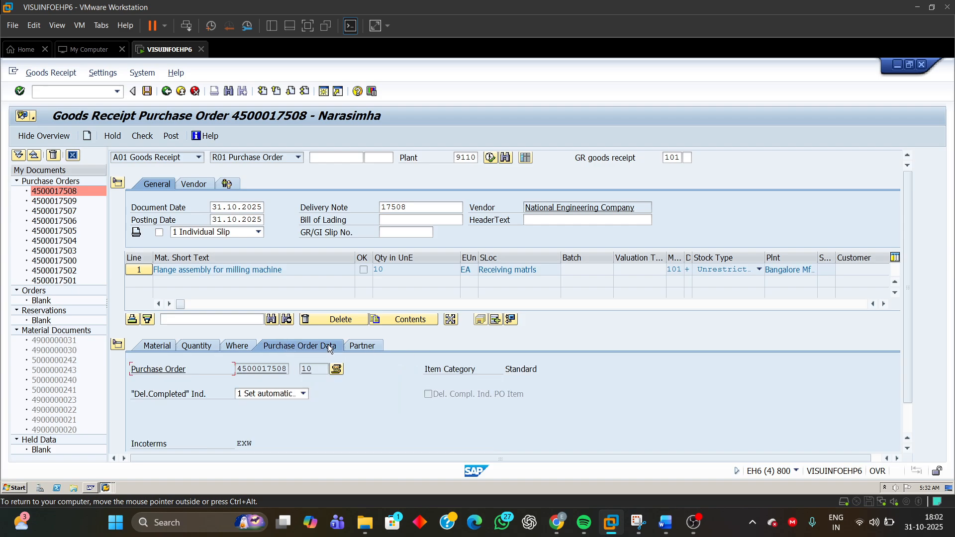
click(335, 158)
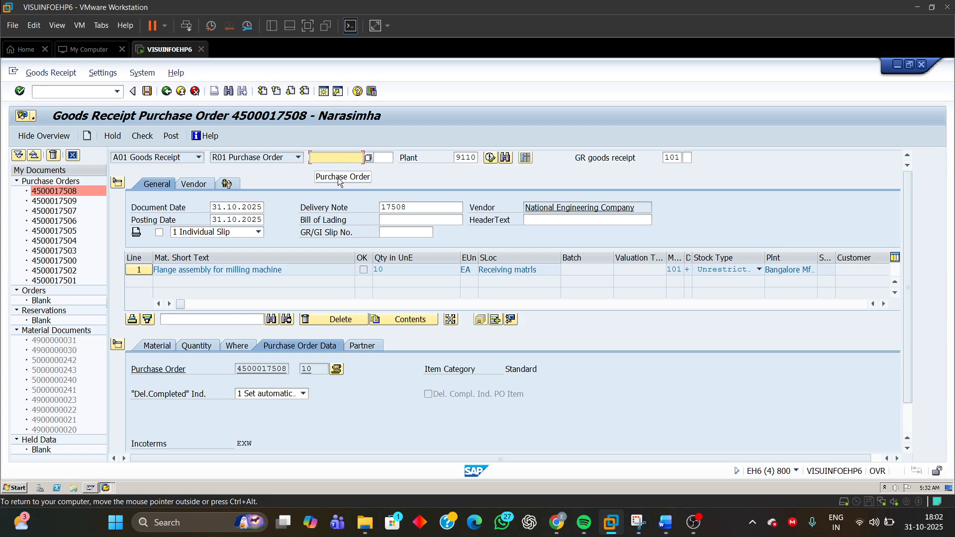
Examine the item's purchase order number and its vendor in the partner details, and return to the material details
drag(238, 369, 318, 374)
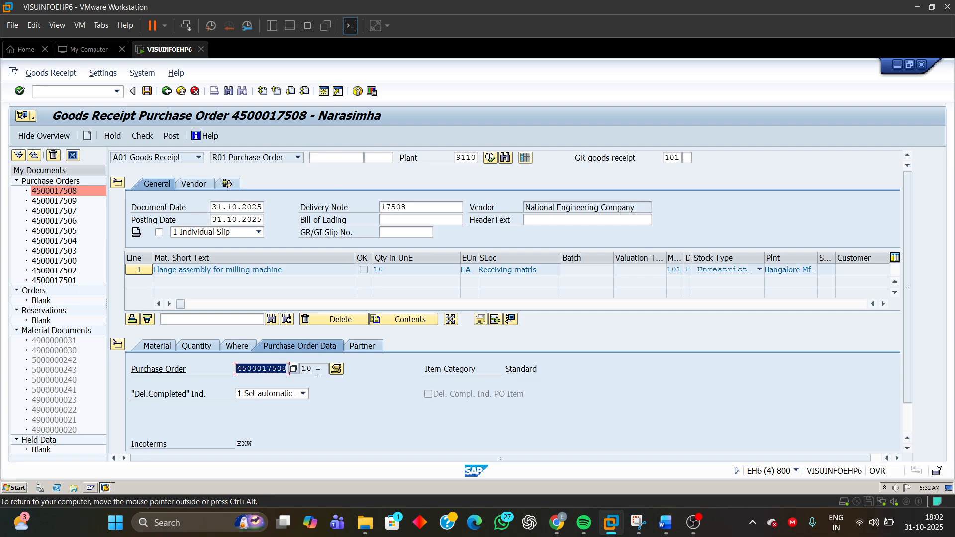
click(366, 347)
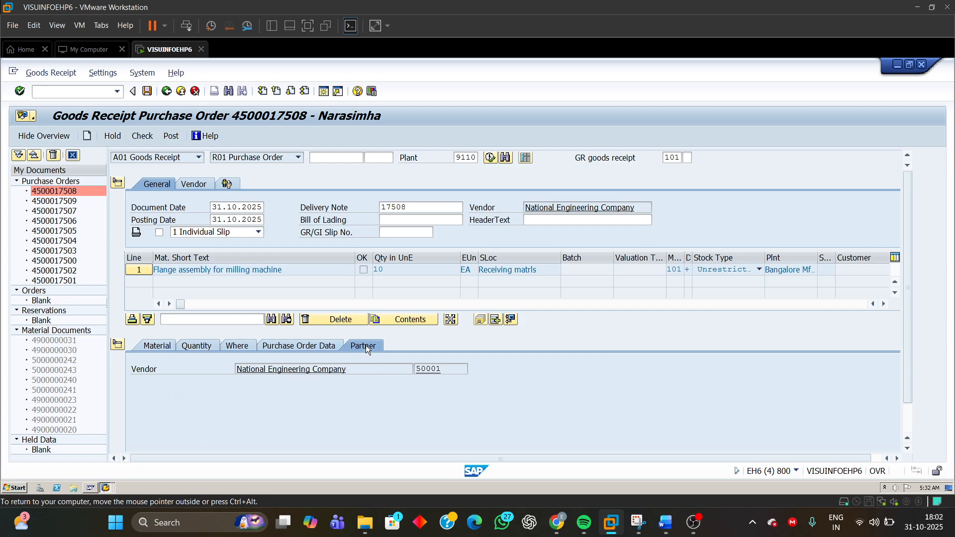
drag(445, 370, 396, 363)
click(313, 347)
click(363, 347)
click(159, 346)
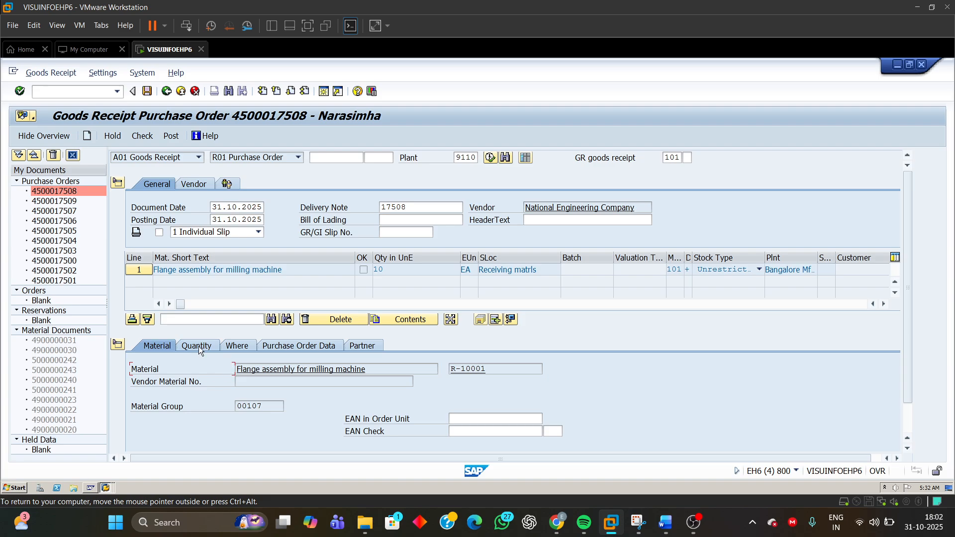
Collapse and reopen the item detail data and header data areas of the goods receipt
click(119, 344)
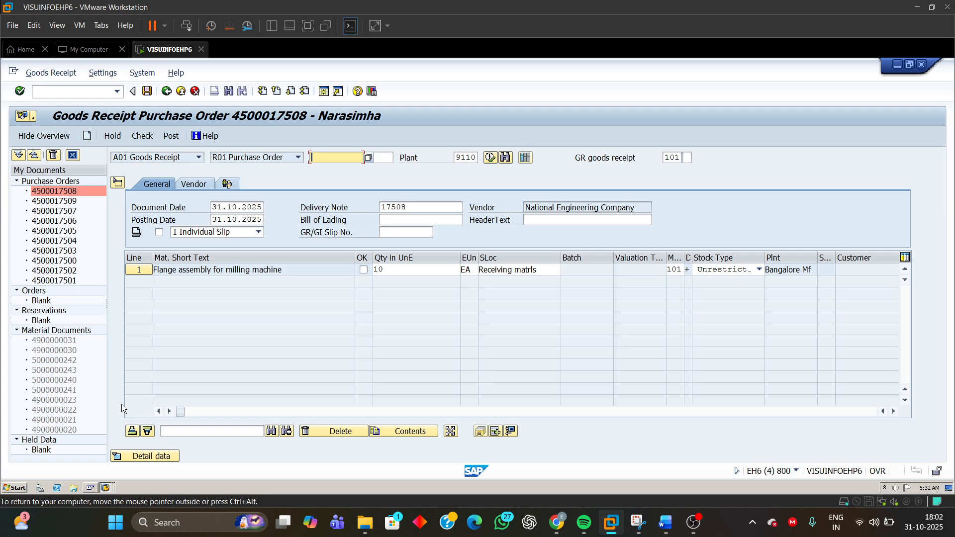
click(148, 456)
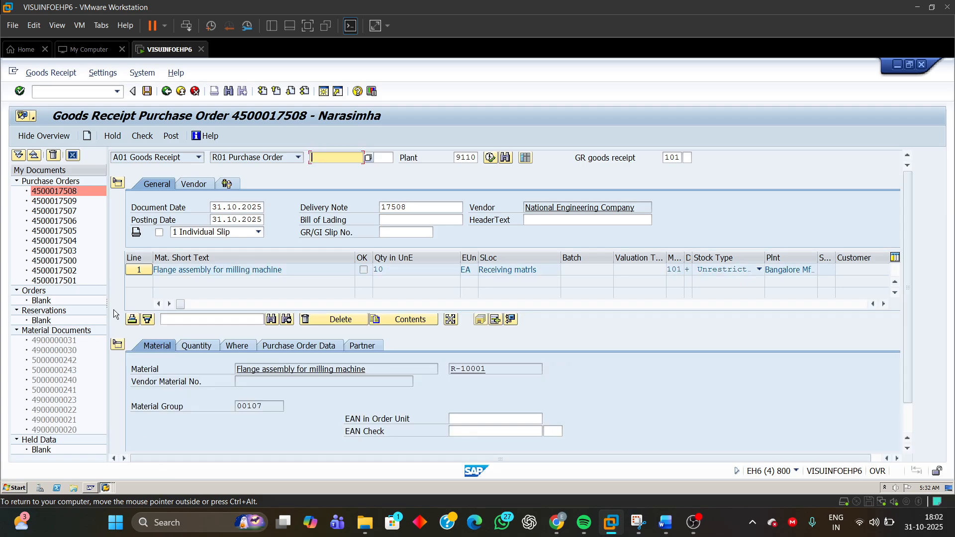
click(117, 185)
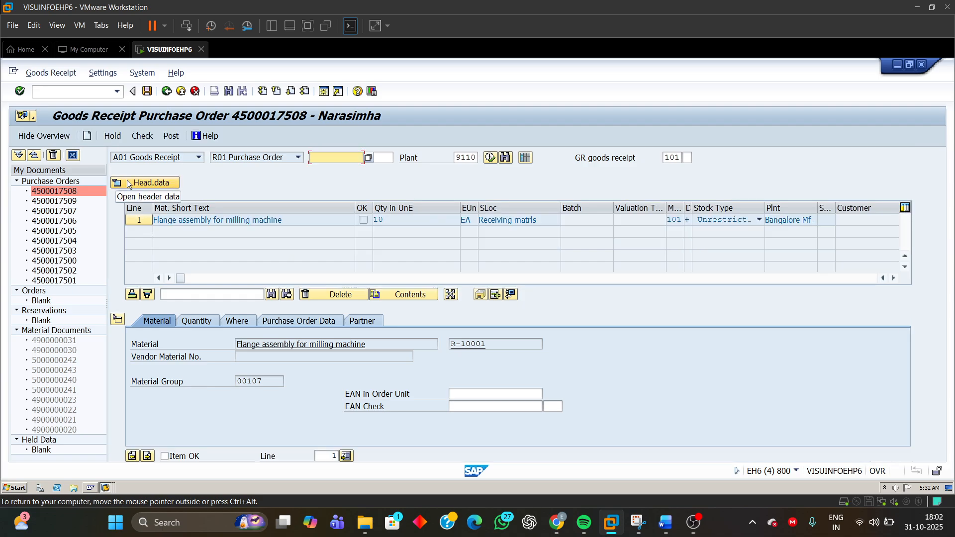
click(140, 182)
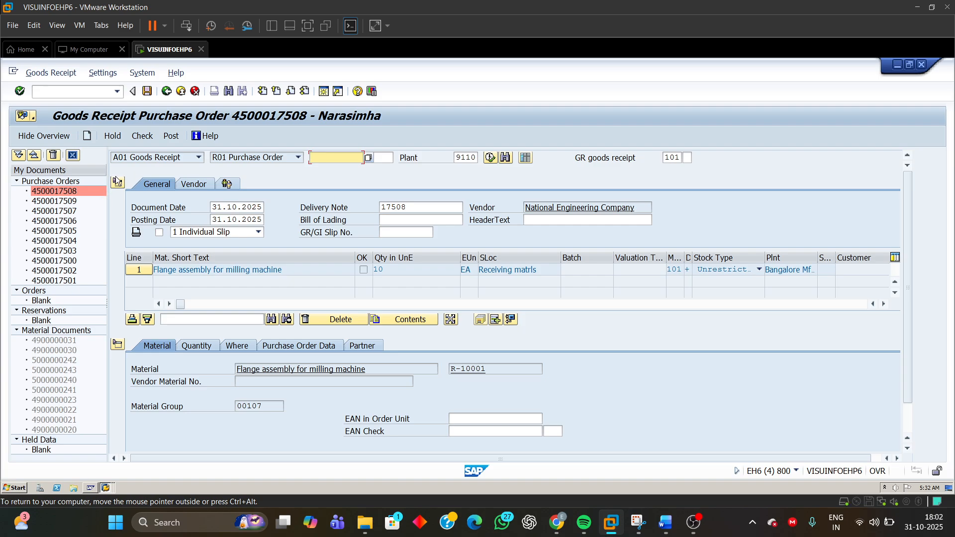
click(119, 185)
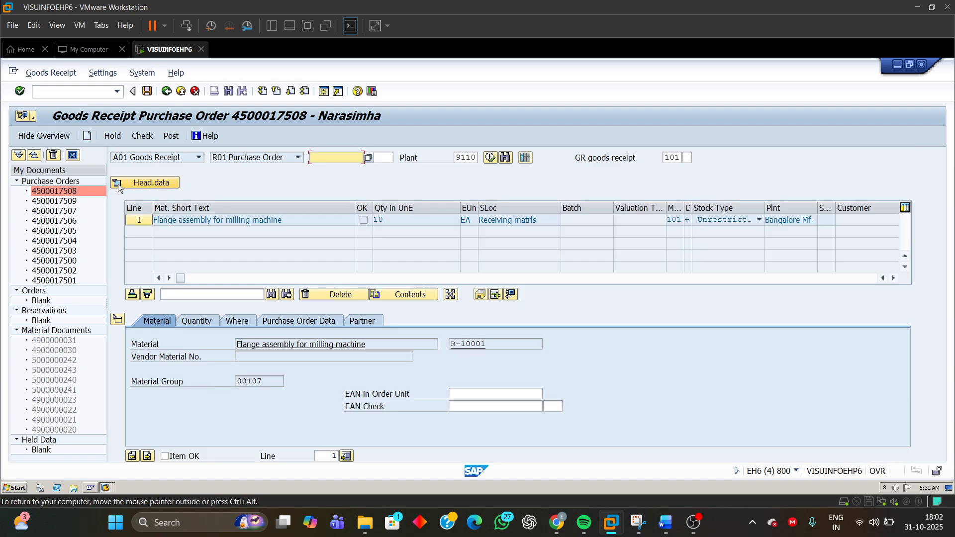
click(118, 185)
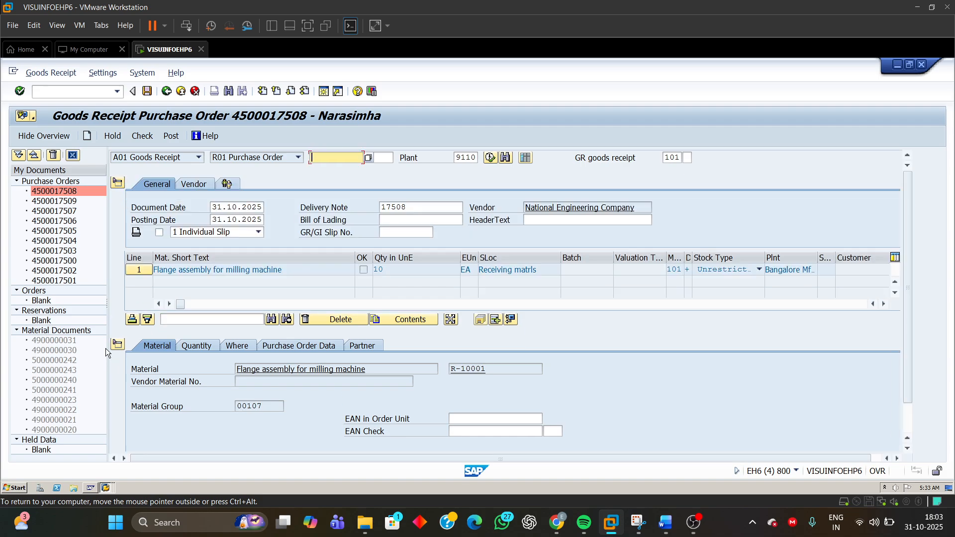
click(117, 344)
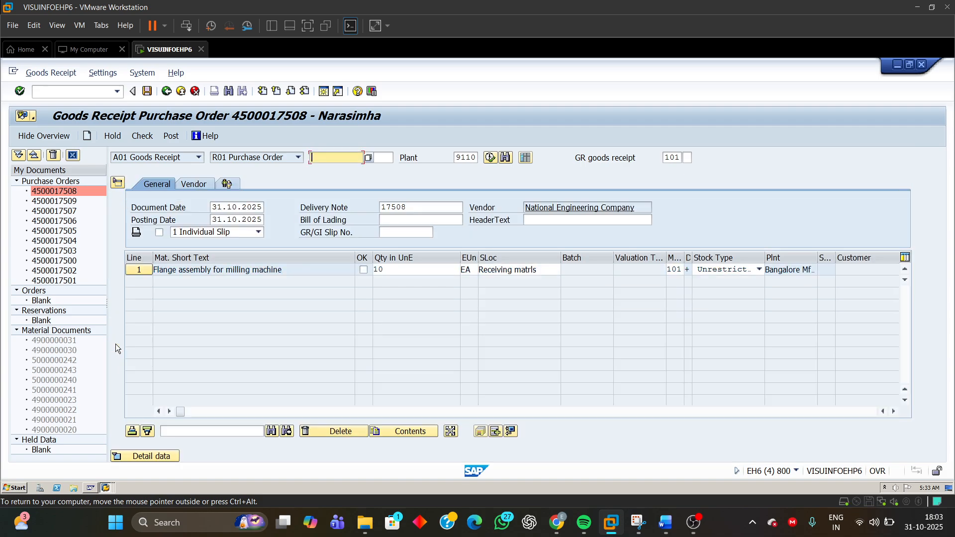
click(130, 460)
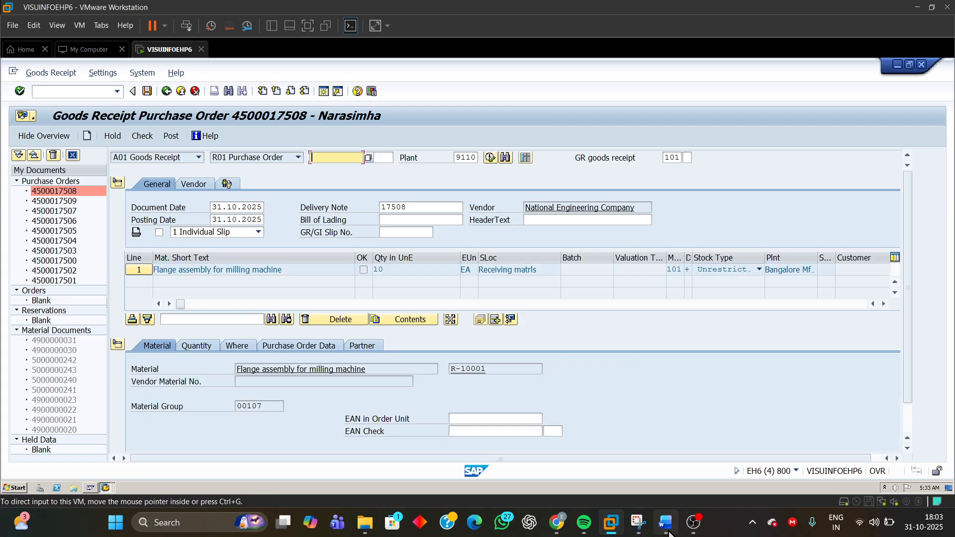
Switch to the Word notes to examine the Change Default Values diagram for MIGO, and return to SAP
mouse_move(665, 522)
click(657, 460)
scroll(715, 430, down, 5)
scroll(715, 430, down, 10)
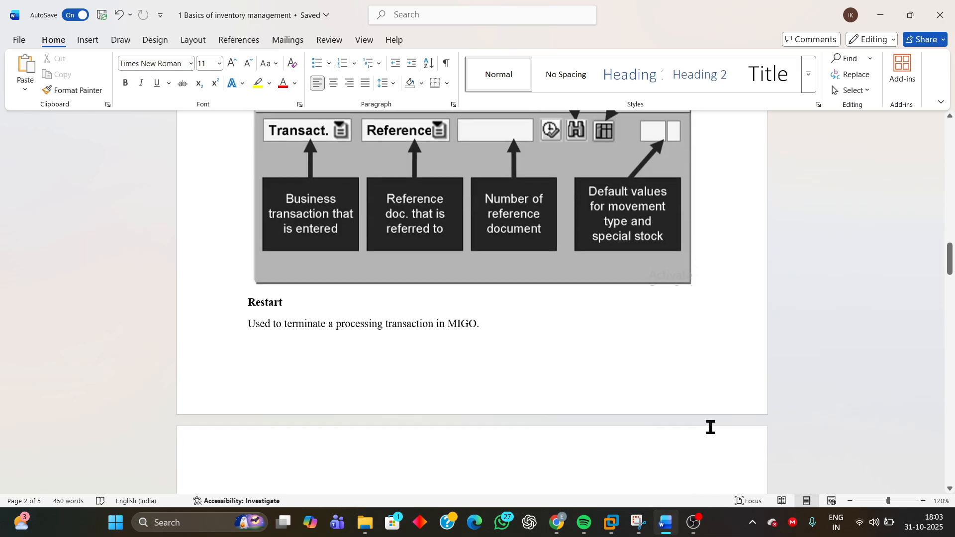
scroll(699, 426, down, 10)
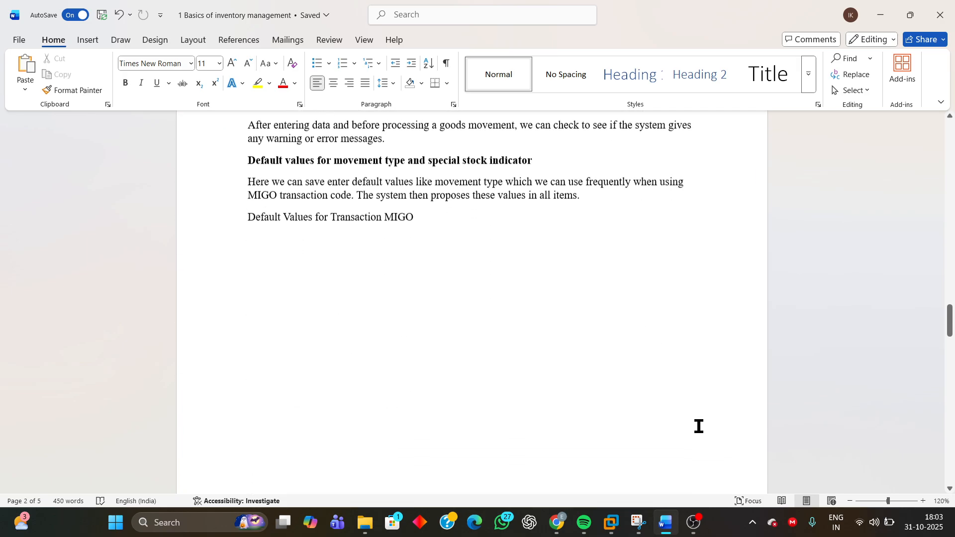
scroll(698, 426, down, 5)
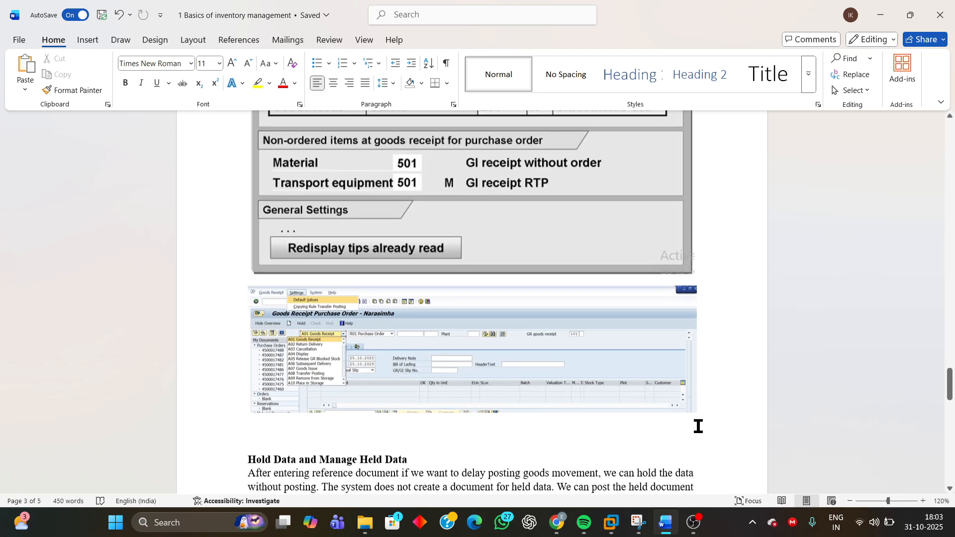
scroll(698, 426, up, 10)
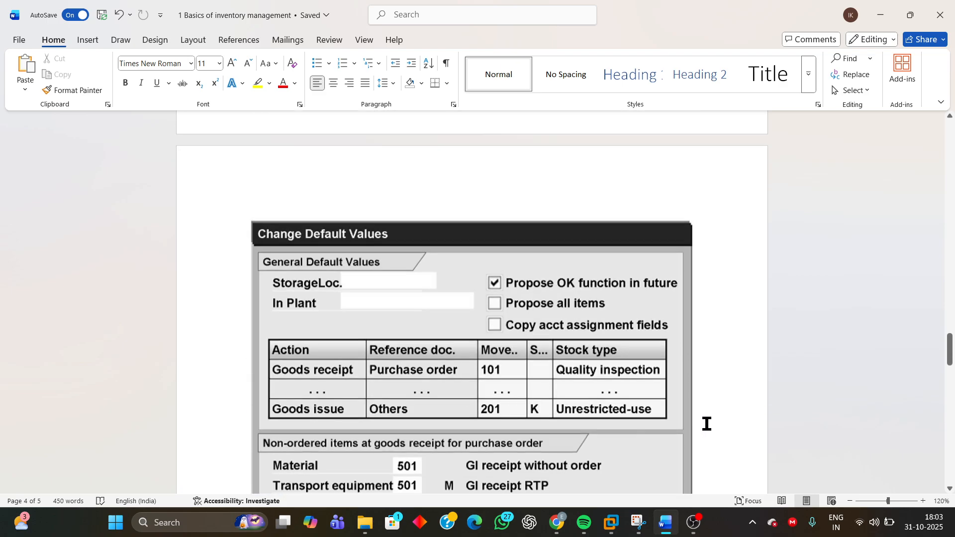
scroll(677, 448, down, 1)
mouse_move(614, 532)
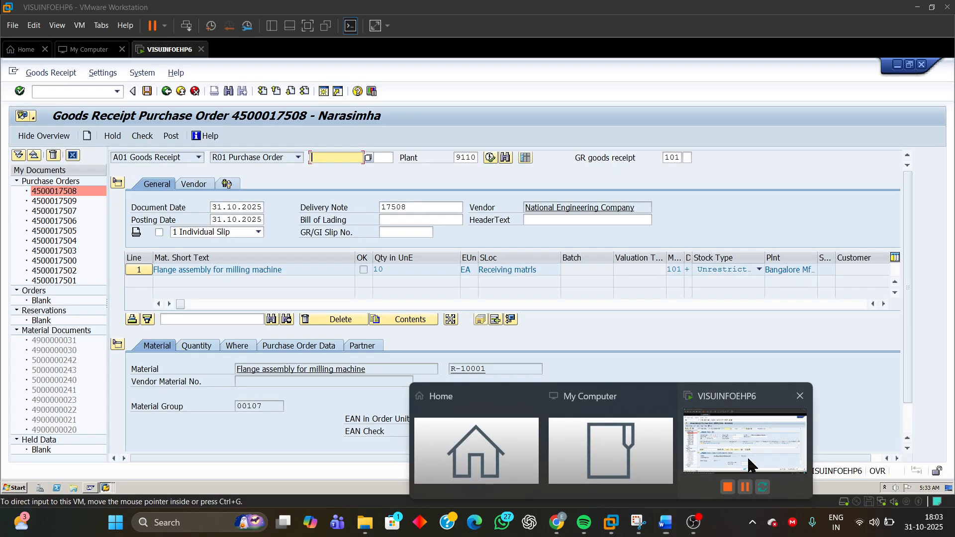
click(746, 468)
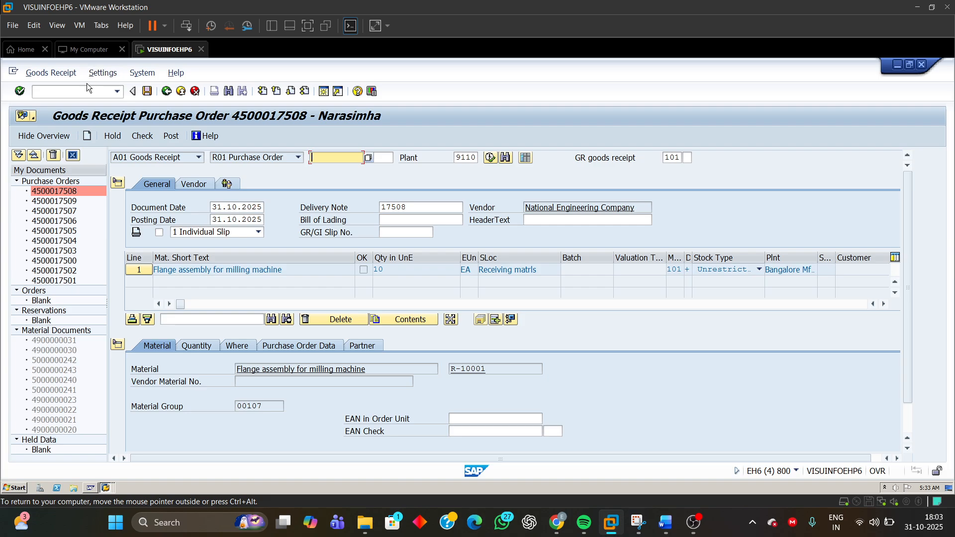
Open the transaction's default values and enter storage location 1000 and plant 9110 as general defaults
click(99, 75)
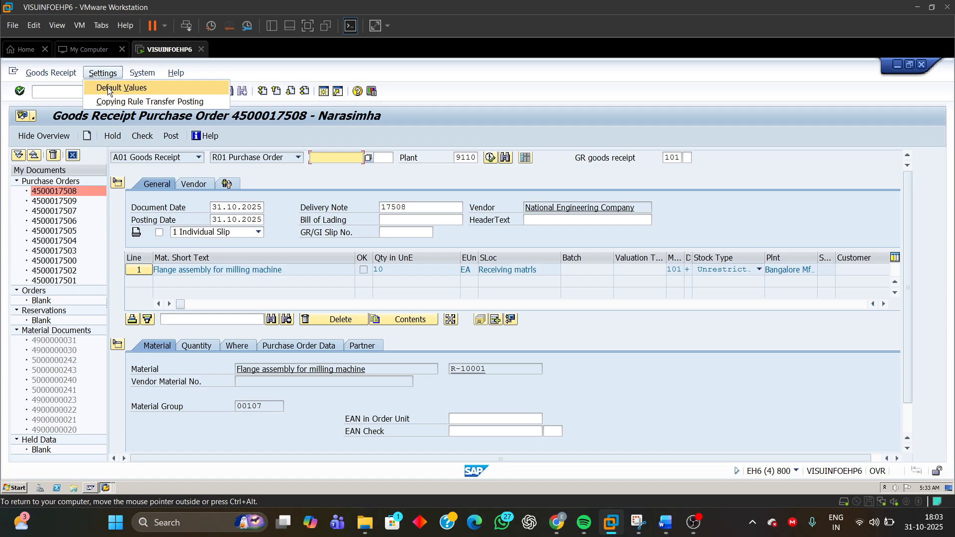
click(108, 88)
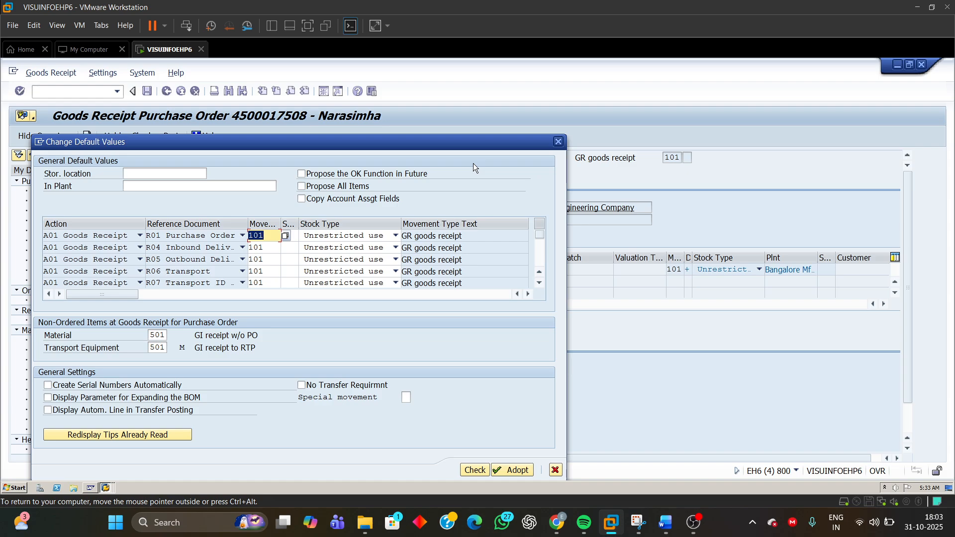
click(139, 176)
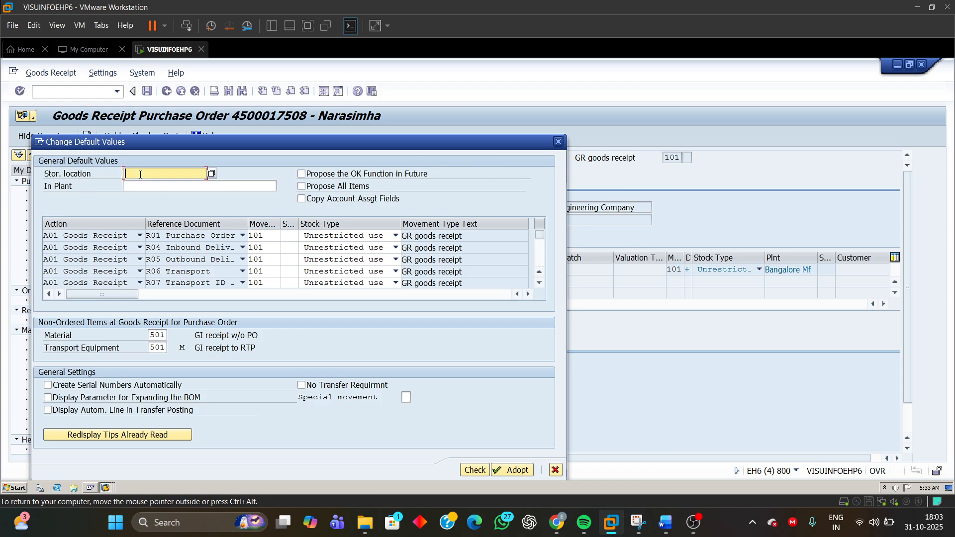
click(131, 185)
click(138, 173)
text(1000)
click(153, 185)
text(9110)
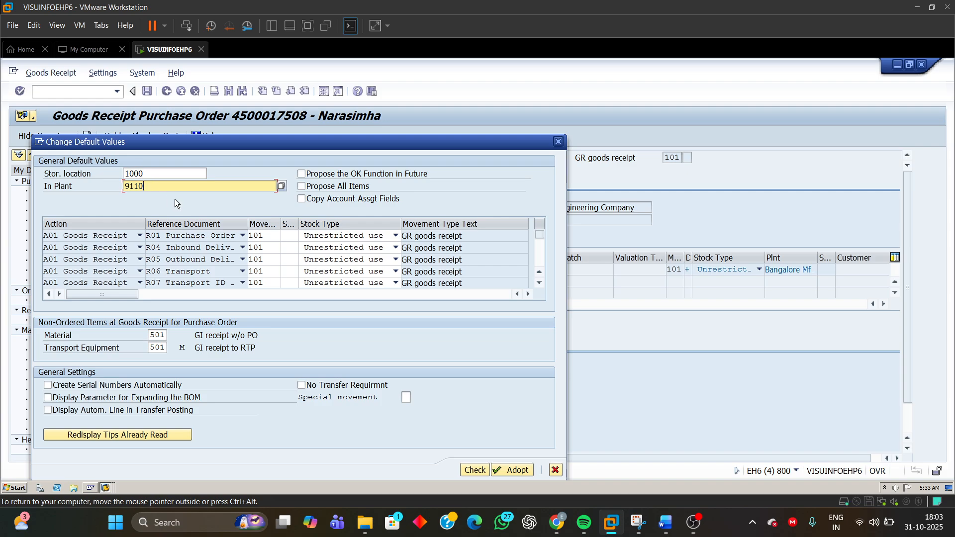
Clear the default plant and storage location entries
double_click(150, 187)
key(Delete)
key(shift+Tab)
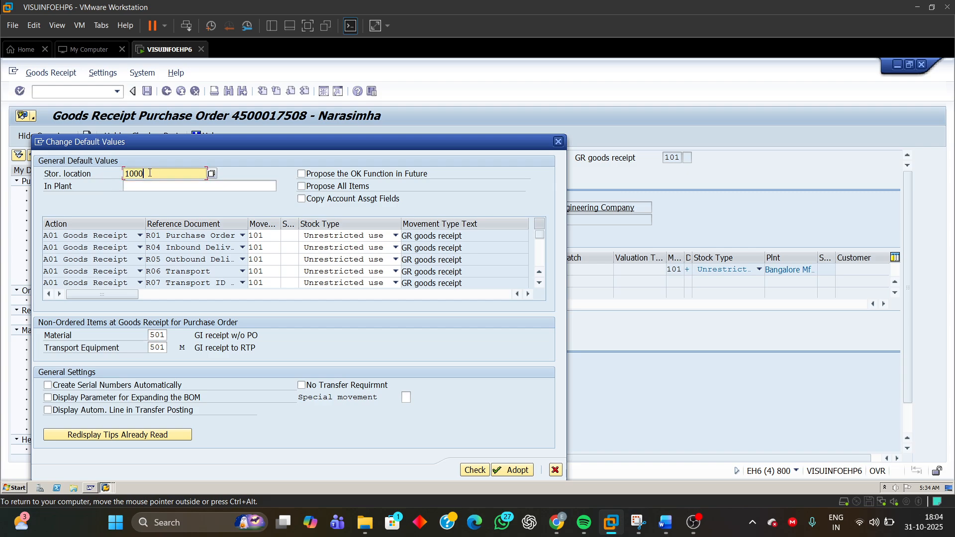
key(Delete)
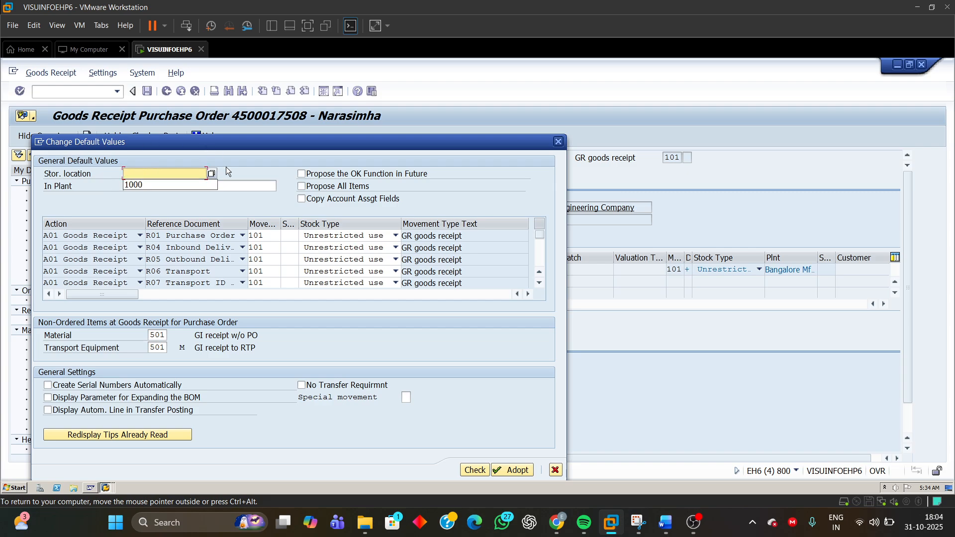
click(241, 206)
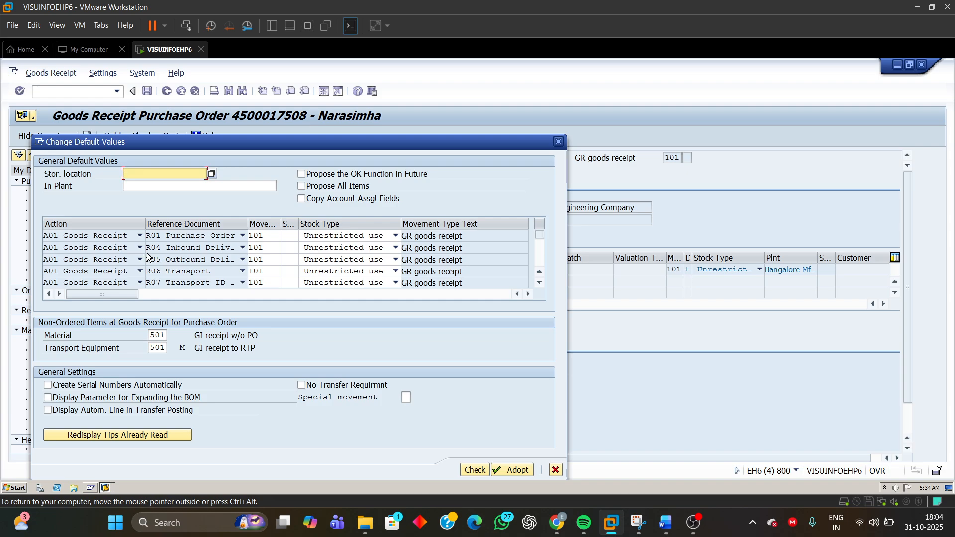
Examine the default movement types for goods receipt, goods issue and transfer posting by reference document, and close the default values
double_click(260, 237)
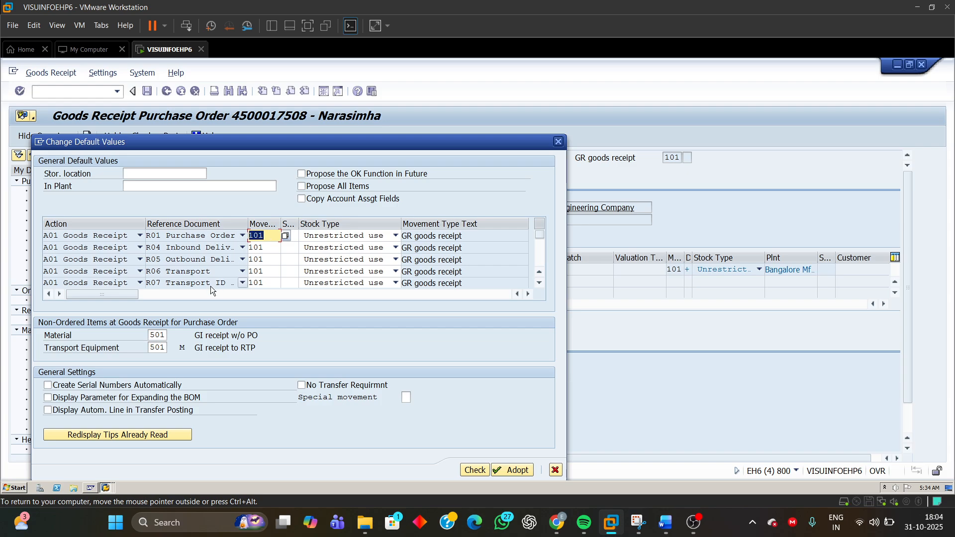
double_click(264, 247)
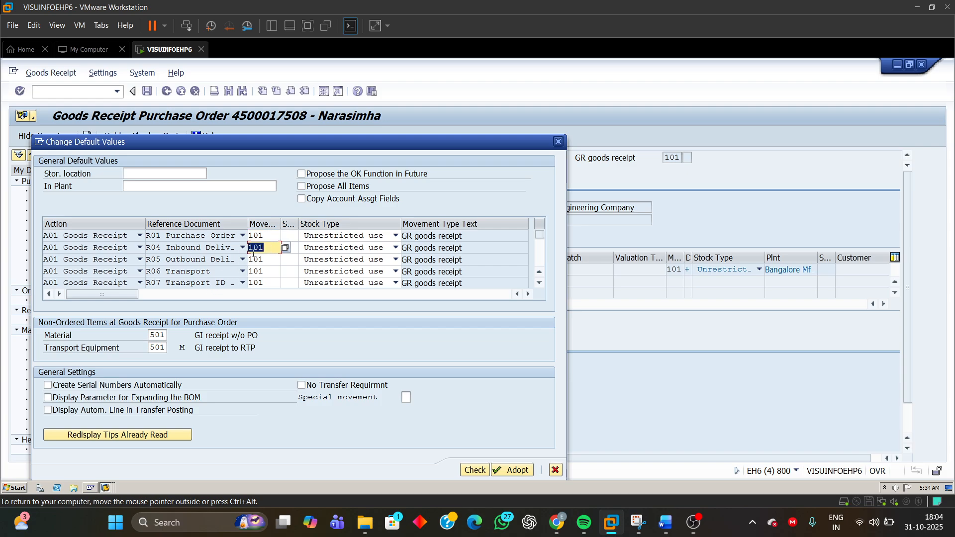
click(268, 234)
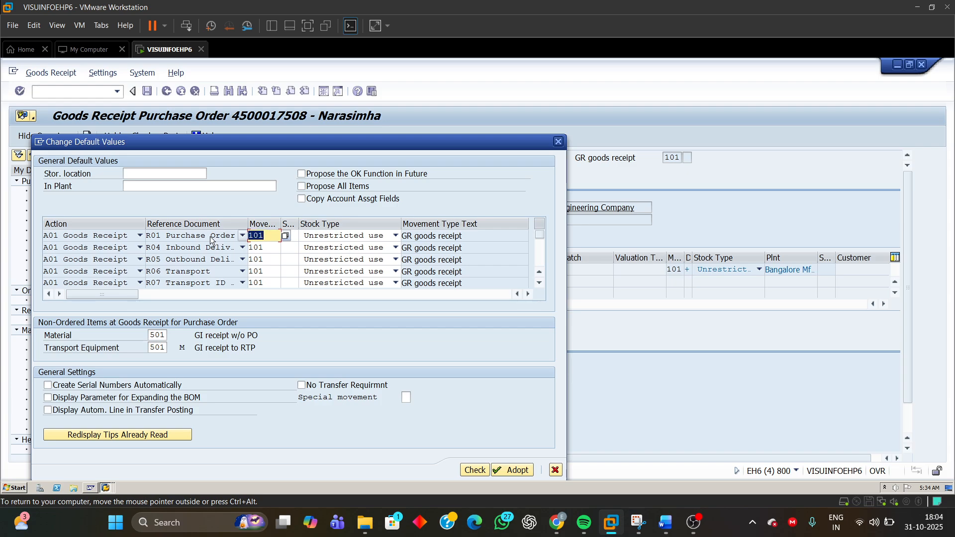
key(Down)
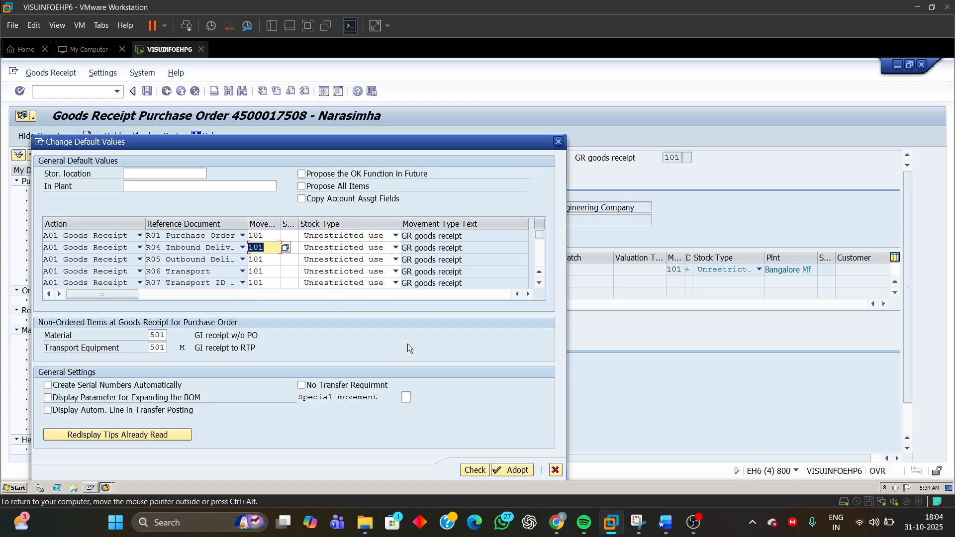
click(543, 250)
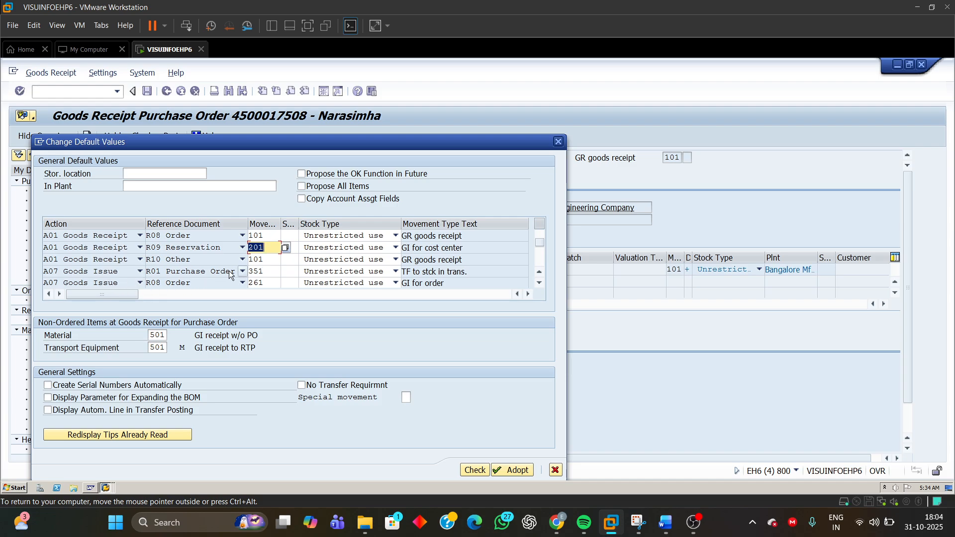
drag(265, 270, 249, 283)
click(538, 262)
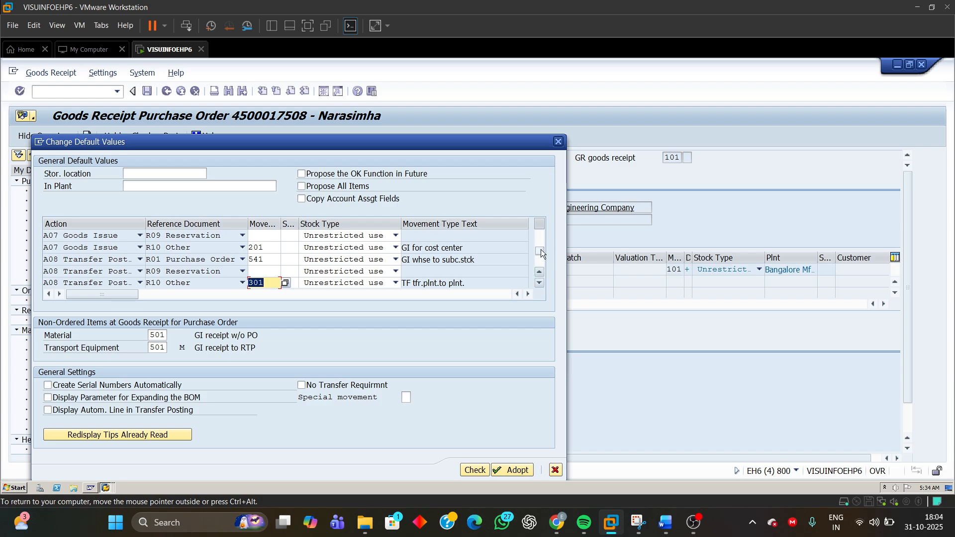
click(541, 232)
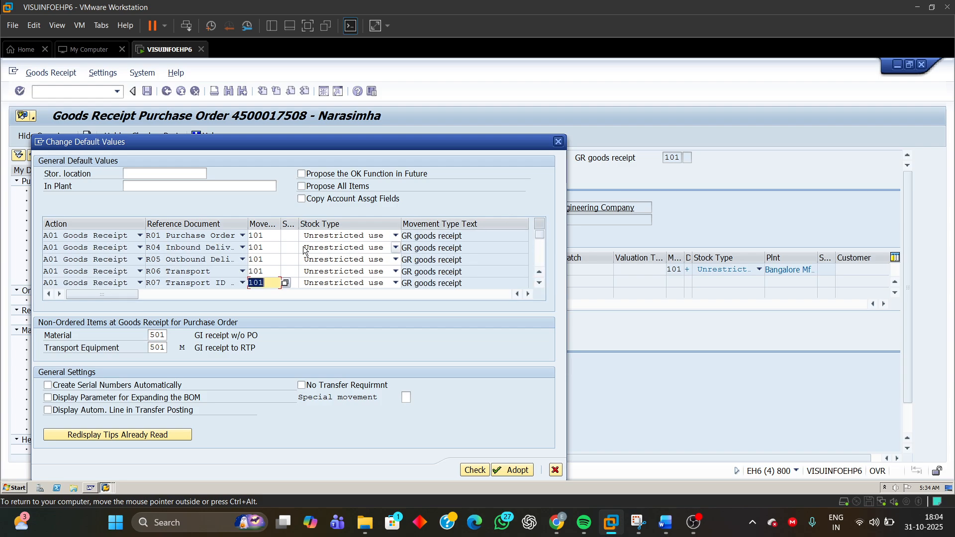
click(256, 236)
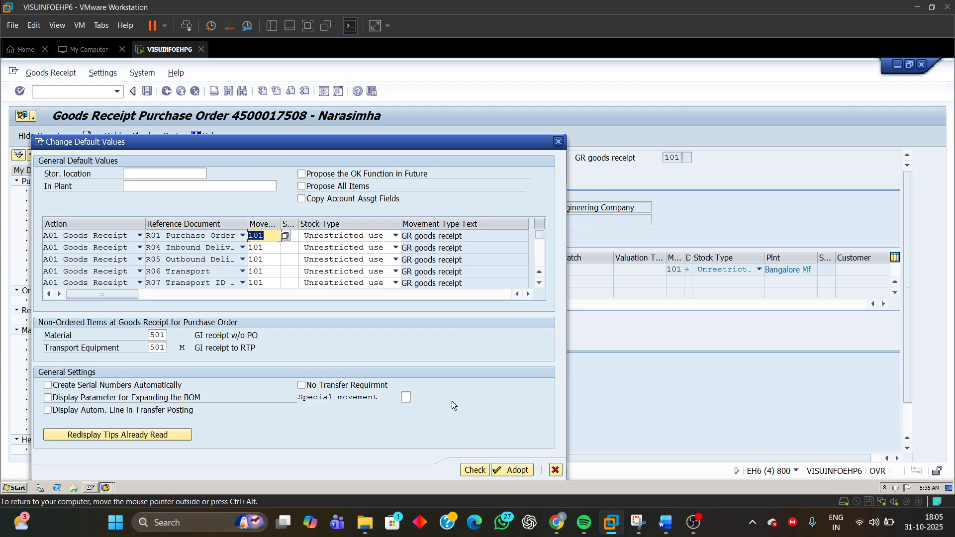
click(468, 473)
click(558, 142)
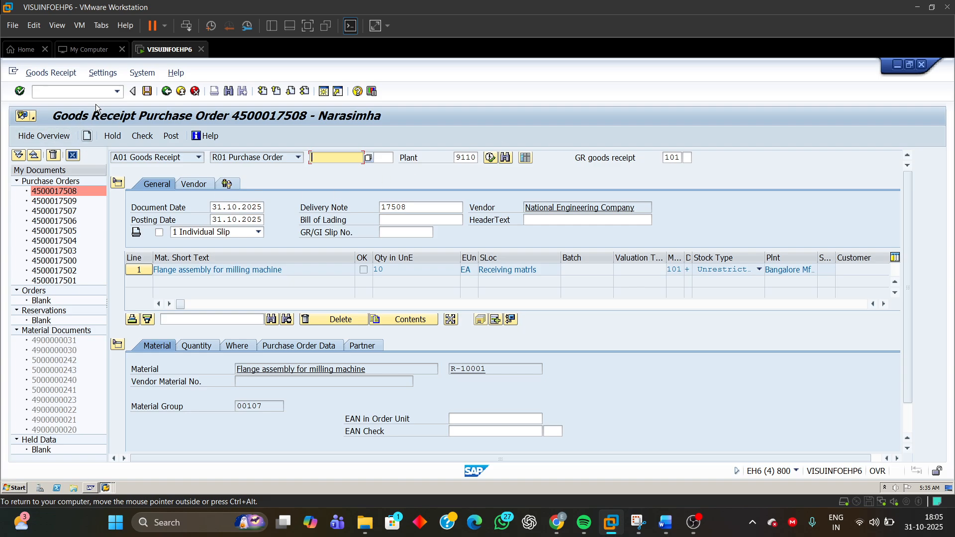
Try 103 as the default movement type for goods receipt with purchase order, restore 101, and close the default values
click(103, 72)
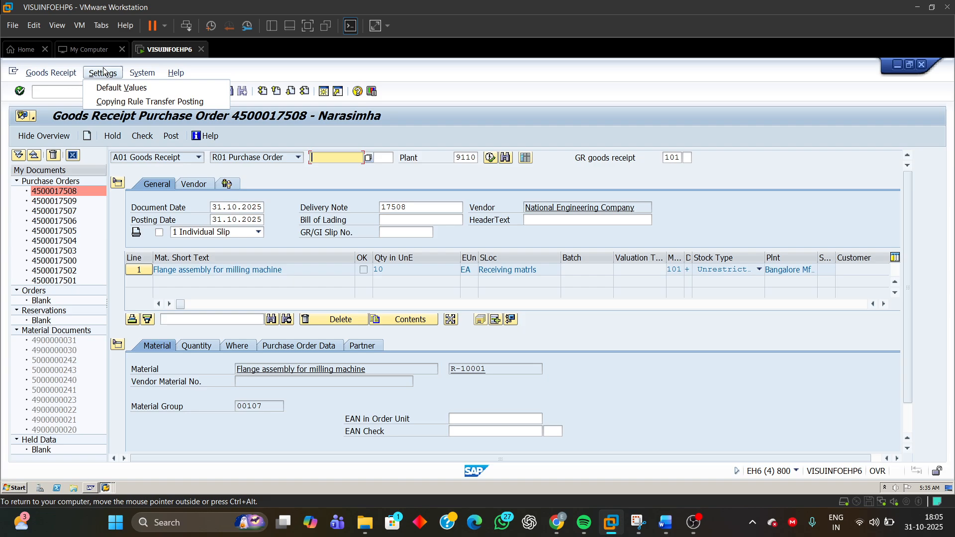
click(117, 88)
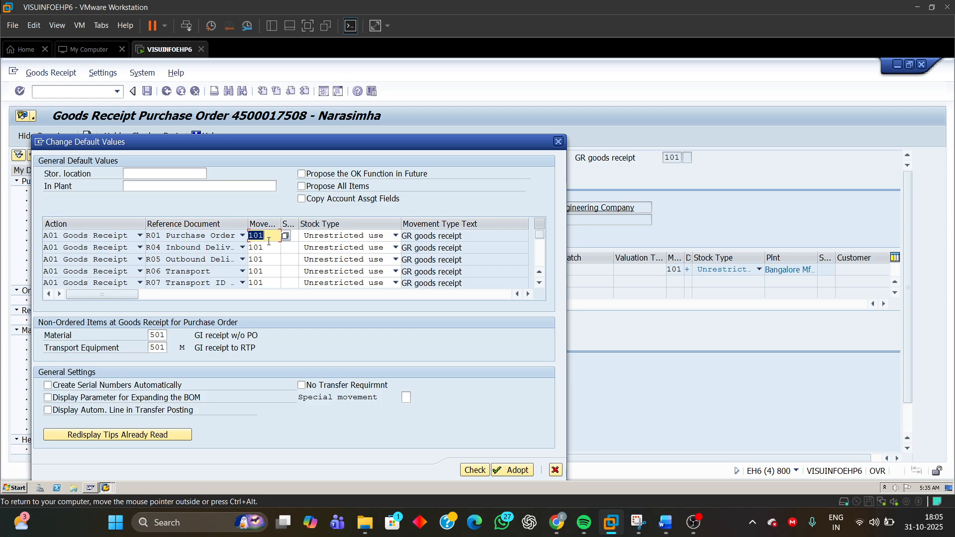
text(103)
key(Return)
text(101)
key(Return)
click(559, 143)
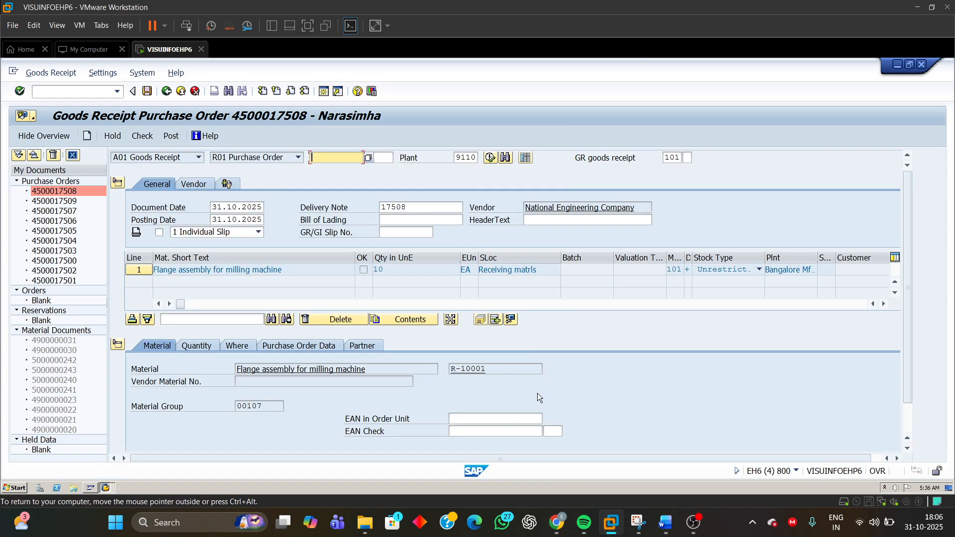
Switch to the Word notes to examine the Hold Data and Manage Held Data section, and return to SAP
click(678, 492)
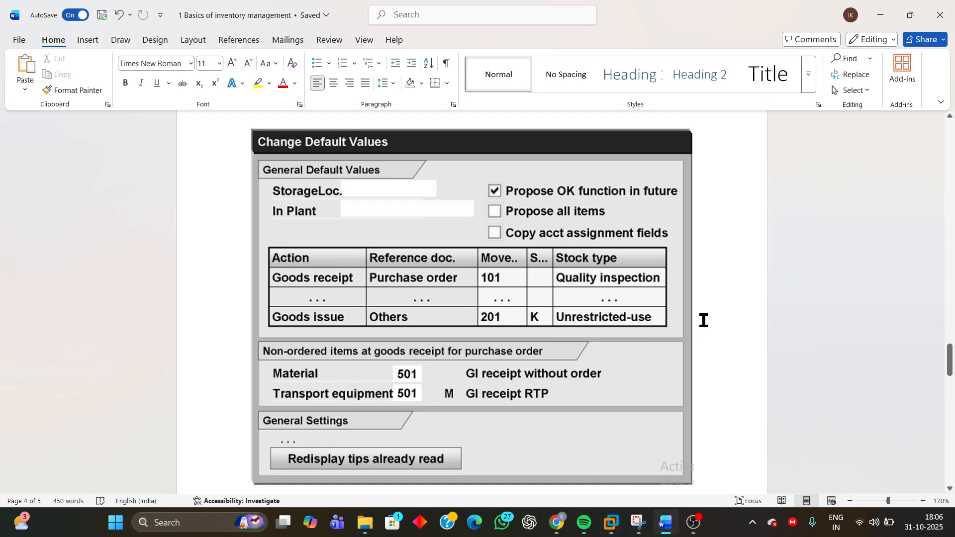
scroll(701, 321, down, 10)
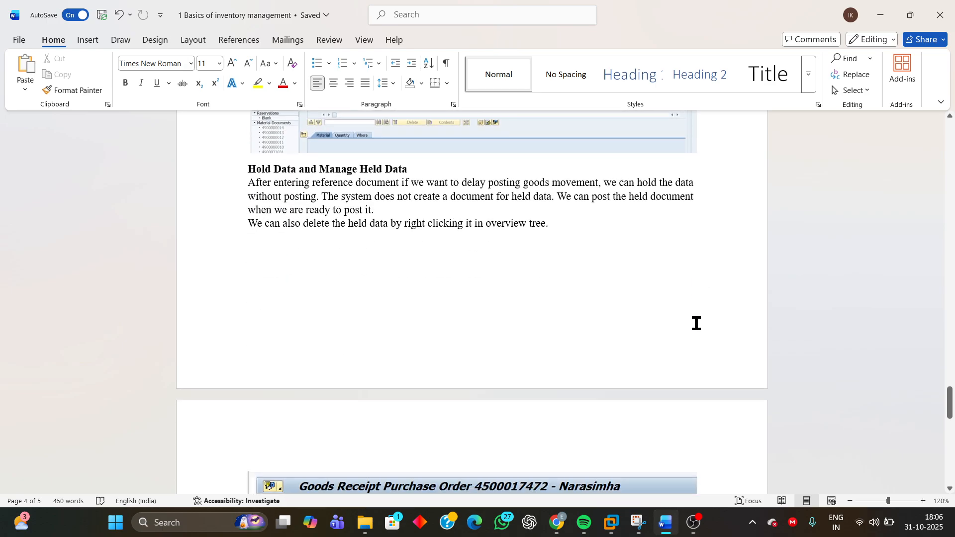
scroll(696, 323, down, 4)
scroll(694, 327, down, 7)
scroll(765, 335, up, 6)
scroll(763, 333, down, 3)
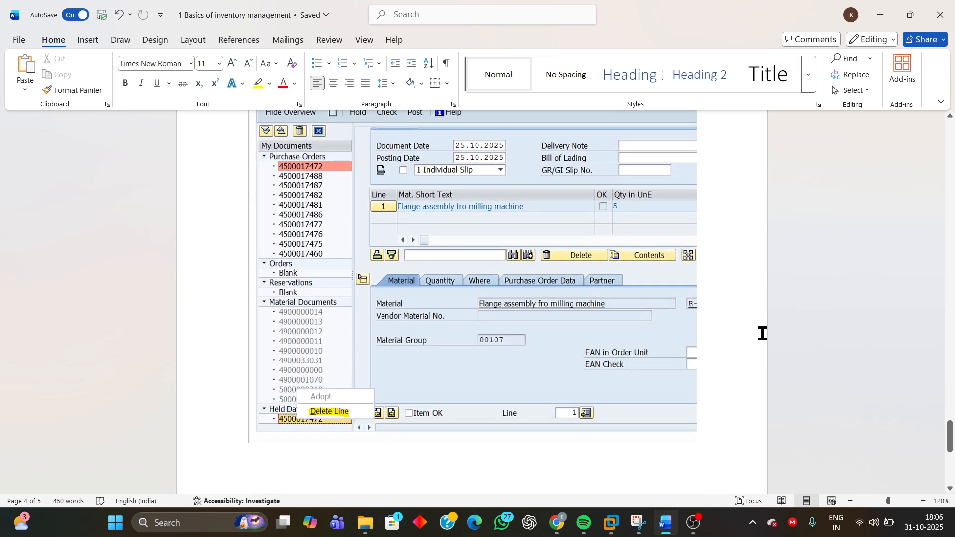
mouse_move(610, 522)
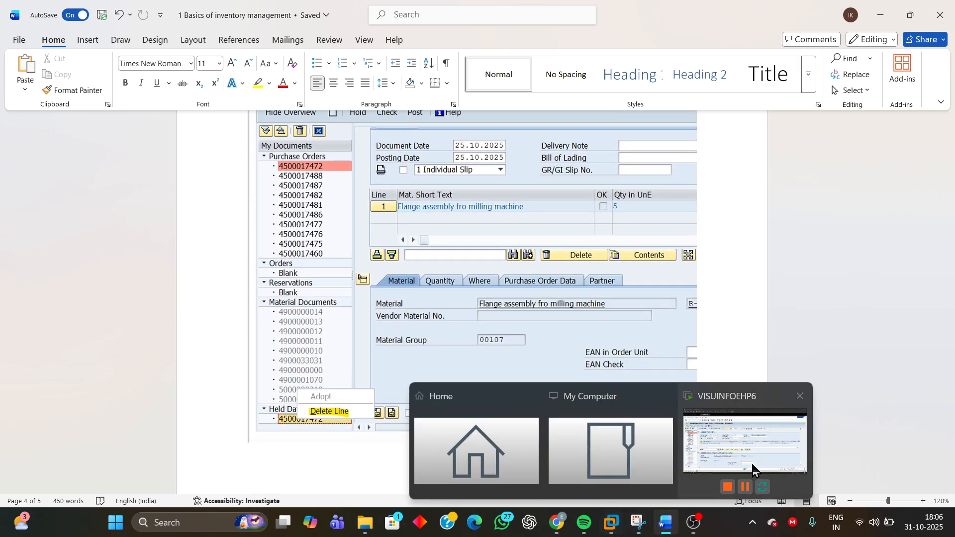
click(762, 438)
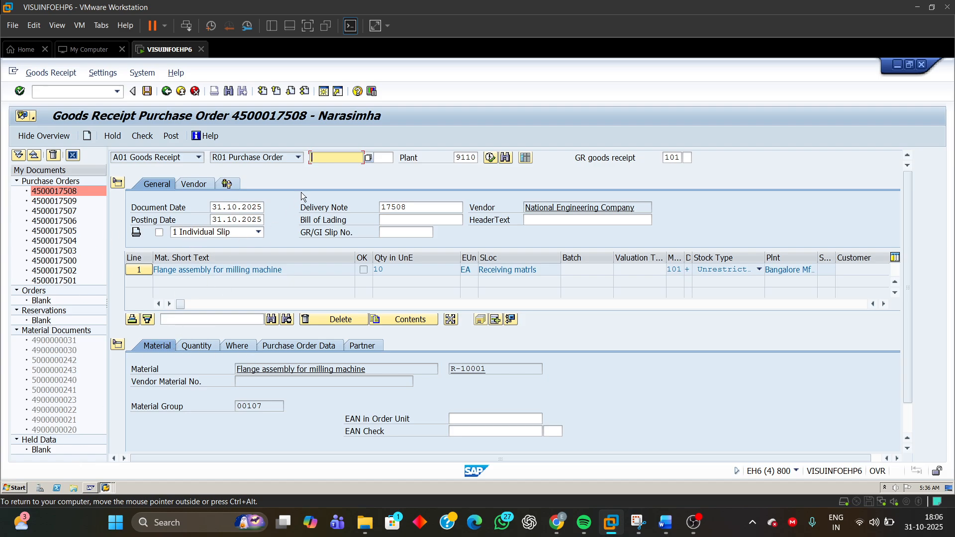
Show the item's purchase order data, mark the flange assembly line as Item OK, and check the goods receipt
click(327, 157)
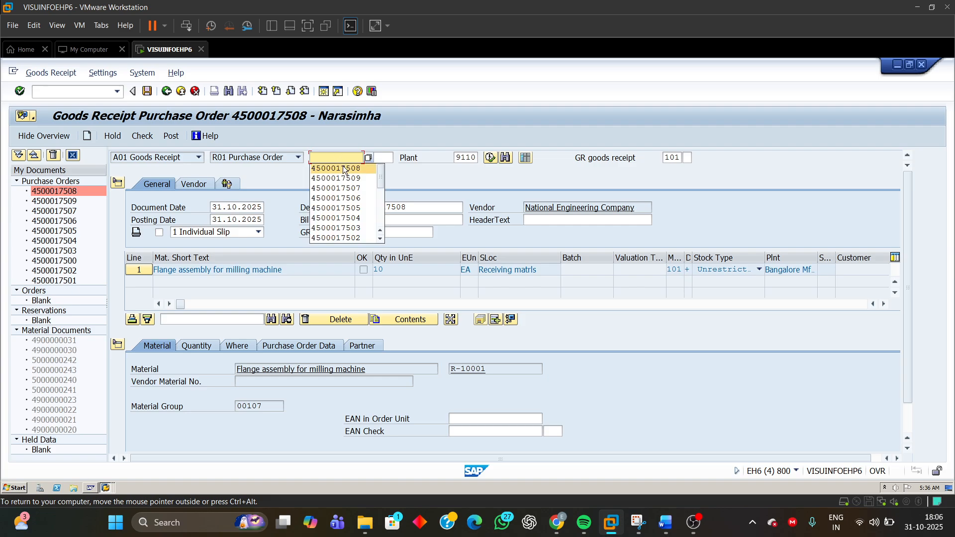
click(449, 139)
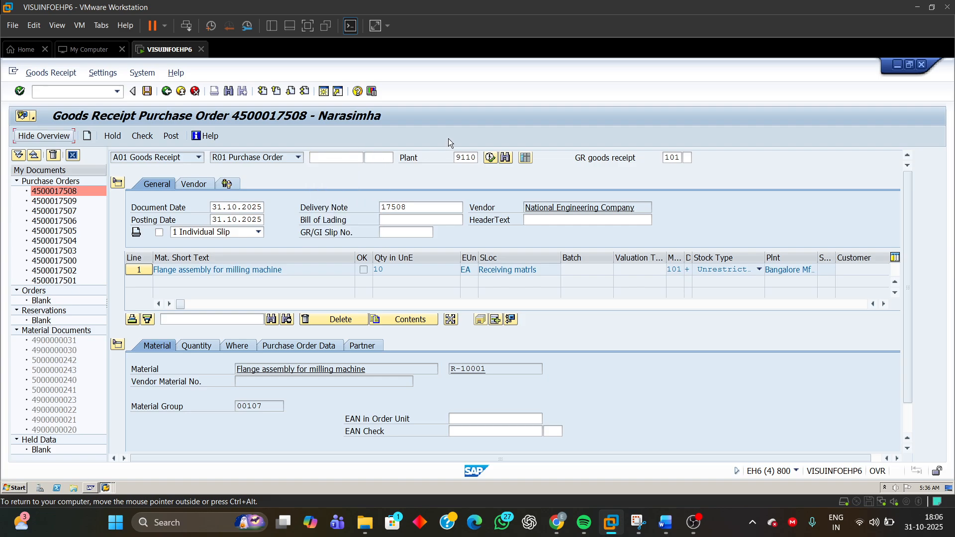
click(280, 346)
scroll(706, 431, down, 1)
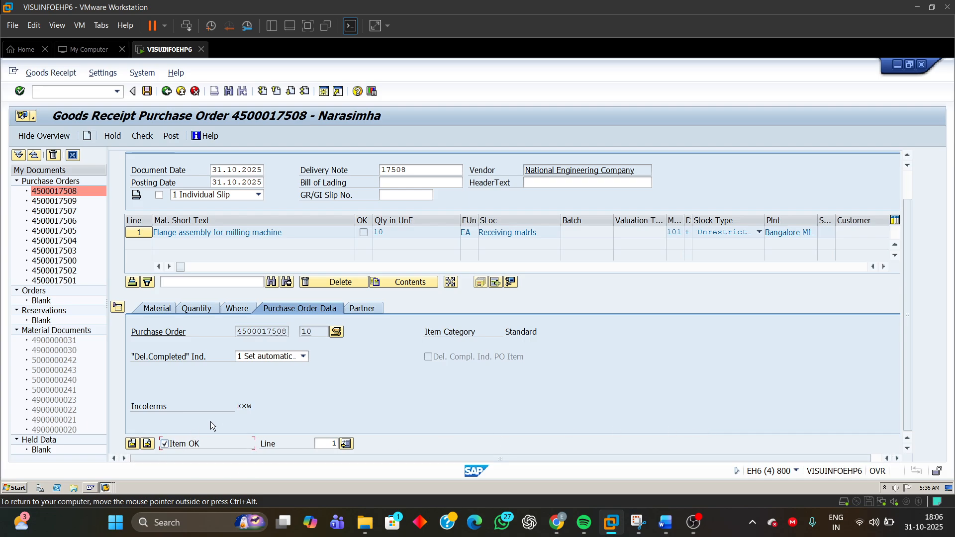
click(146, 136)
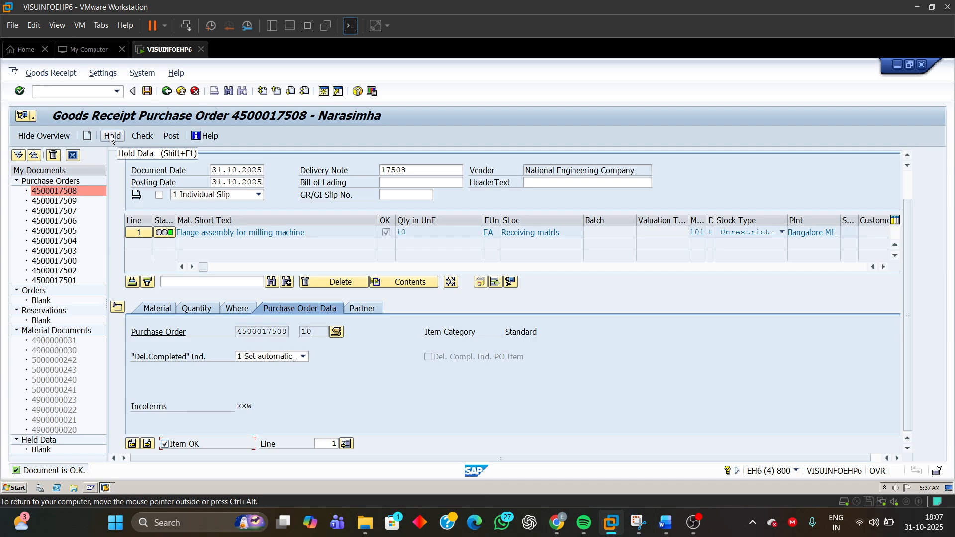
Hold the goods receipt data without posting, keeping the proposed remark, and select its entry under Held Data
click(29, 444)
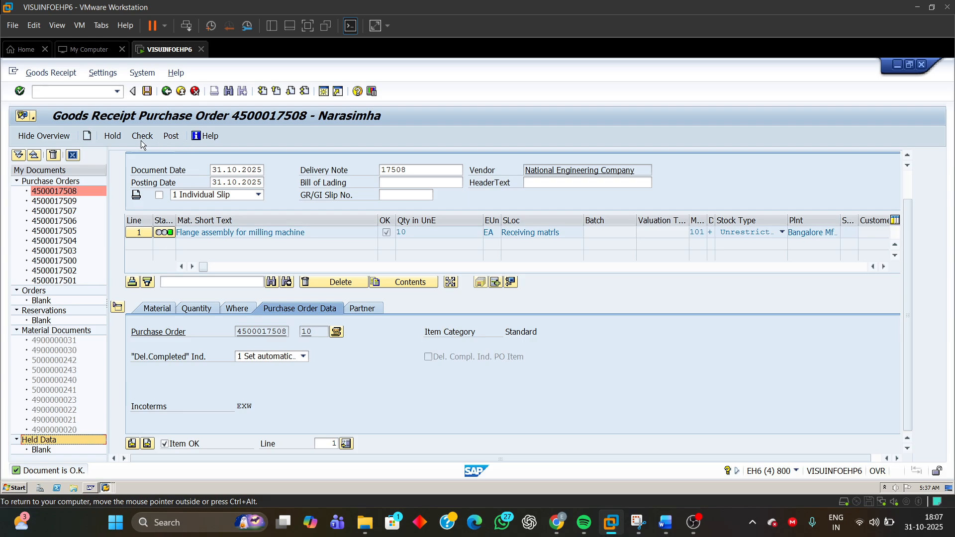
click(111, 137)
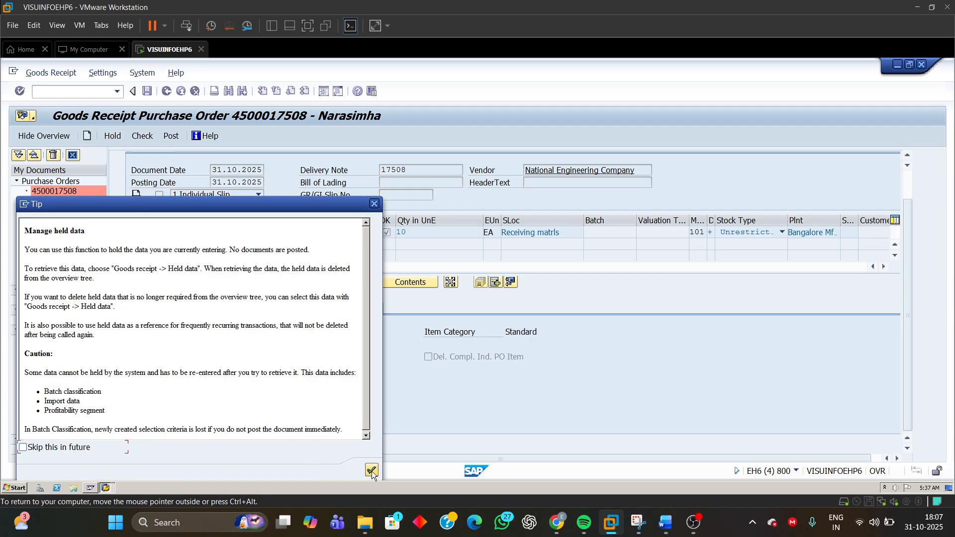
click(372, 471)
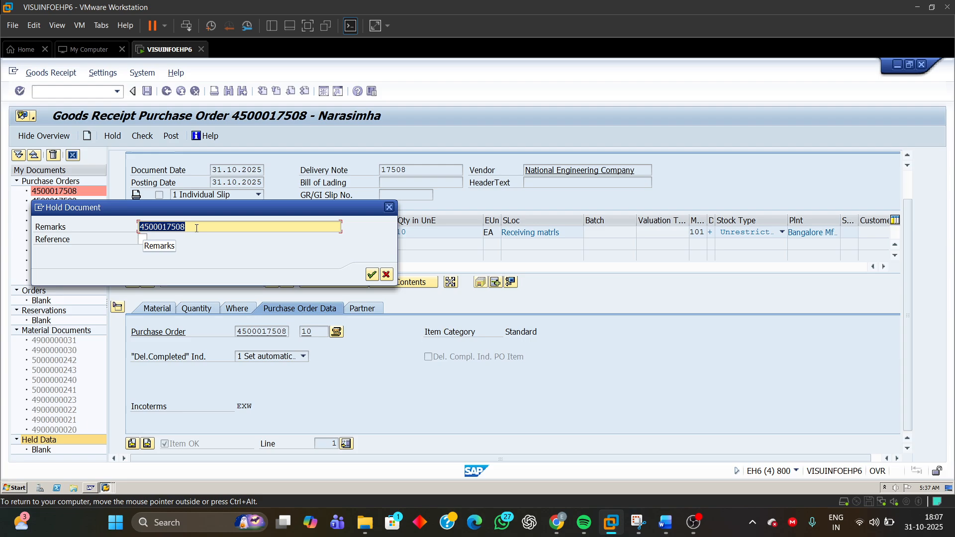
click(369, 276)
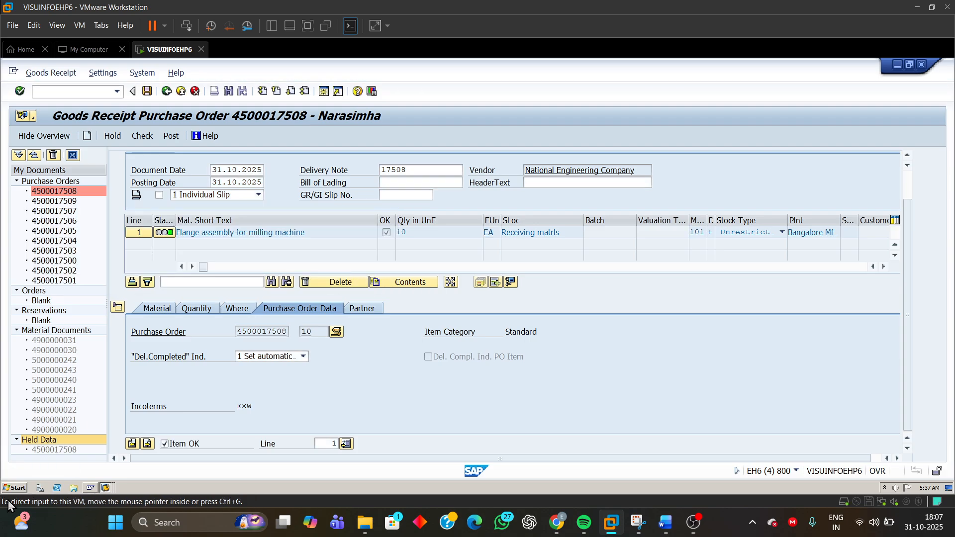
click(57, 450)
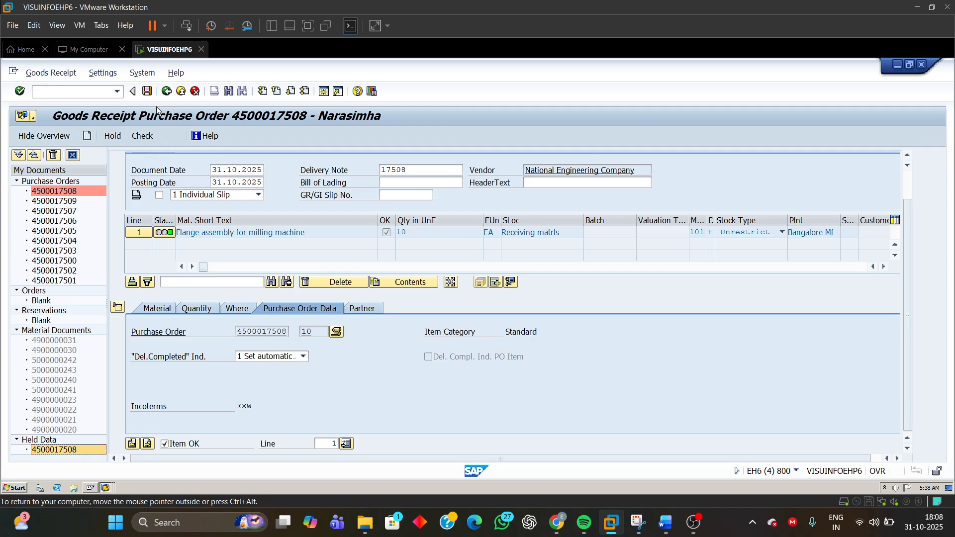
Leave the goods receipt without saving the document and reopen the MIGO Goods Movement transaction
click(167, 92)
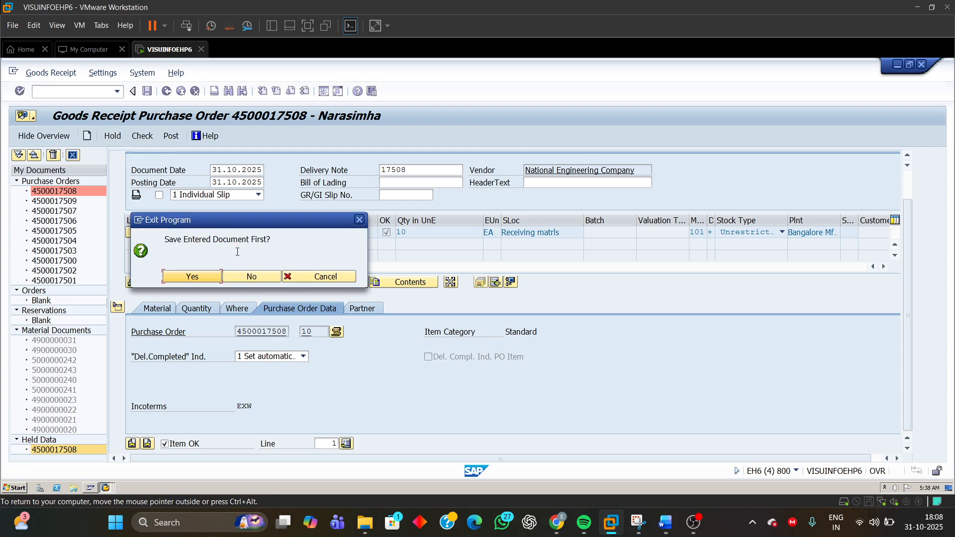
click(252, 277)
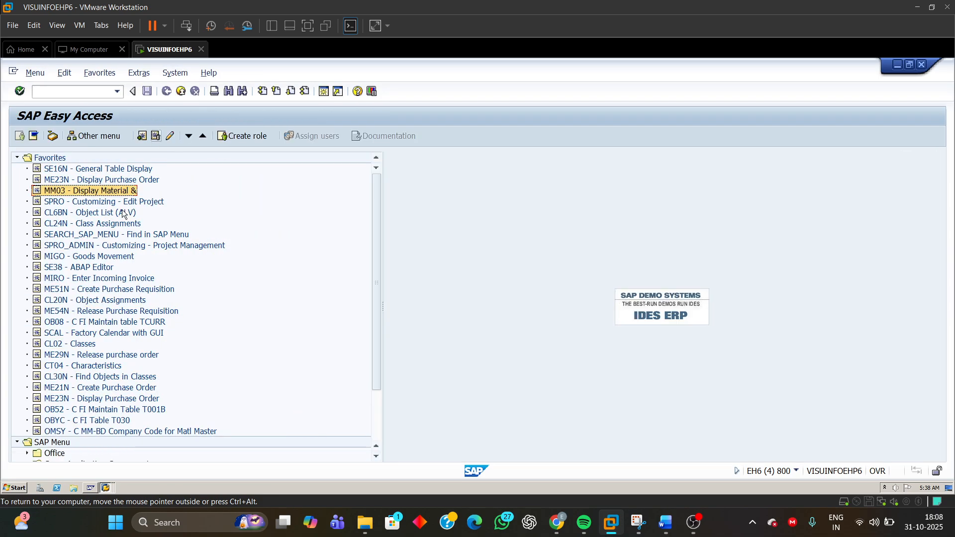
double_click(79, 256)
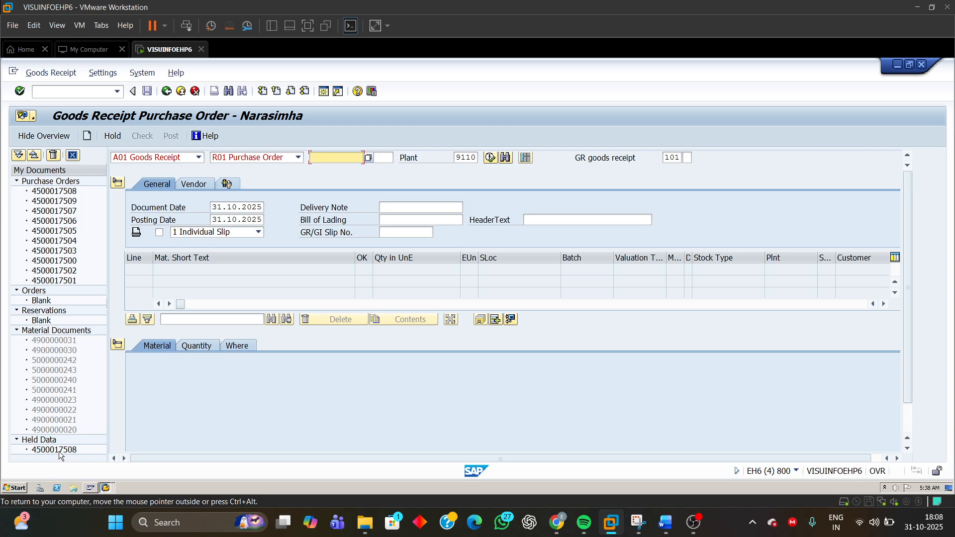
Retrieve the held goods receipt from the overview tree, review its purchase order data, and post it
click(59, 451)
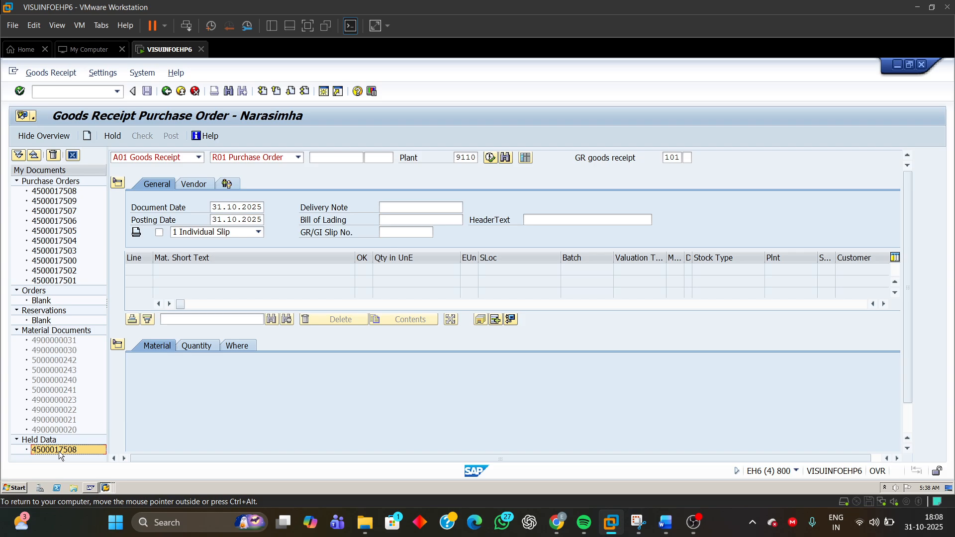
double_click(59, 451)
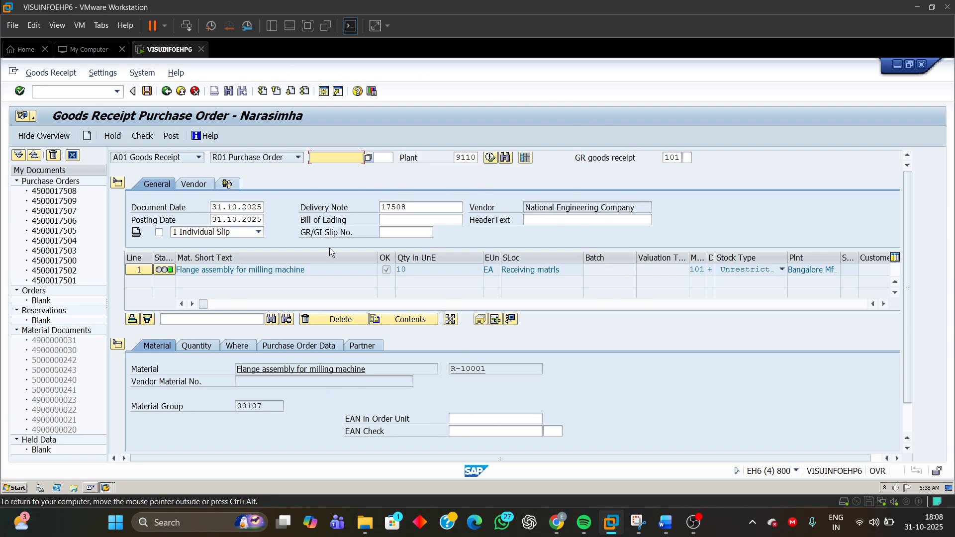
click(285, 345)
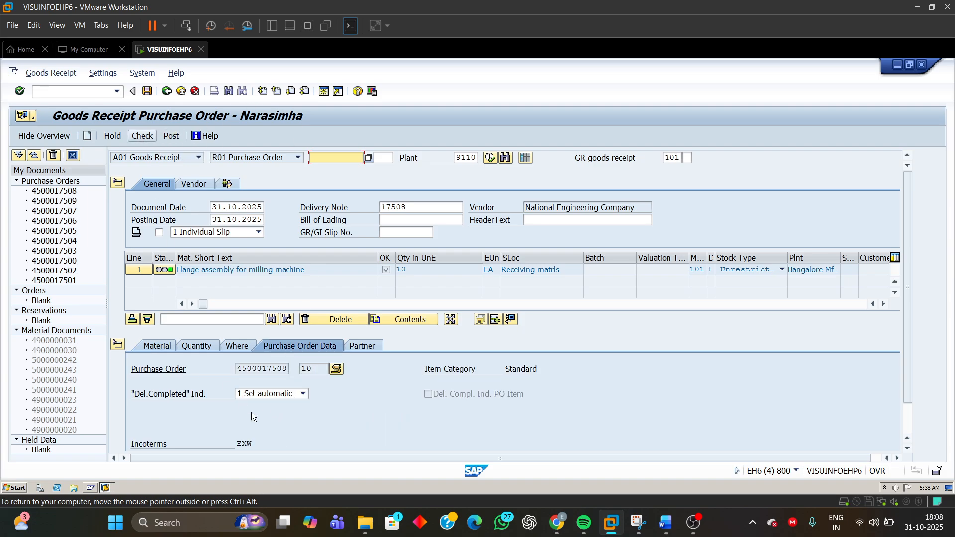
scroll(253, 411, down, 1)
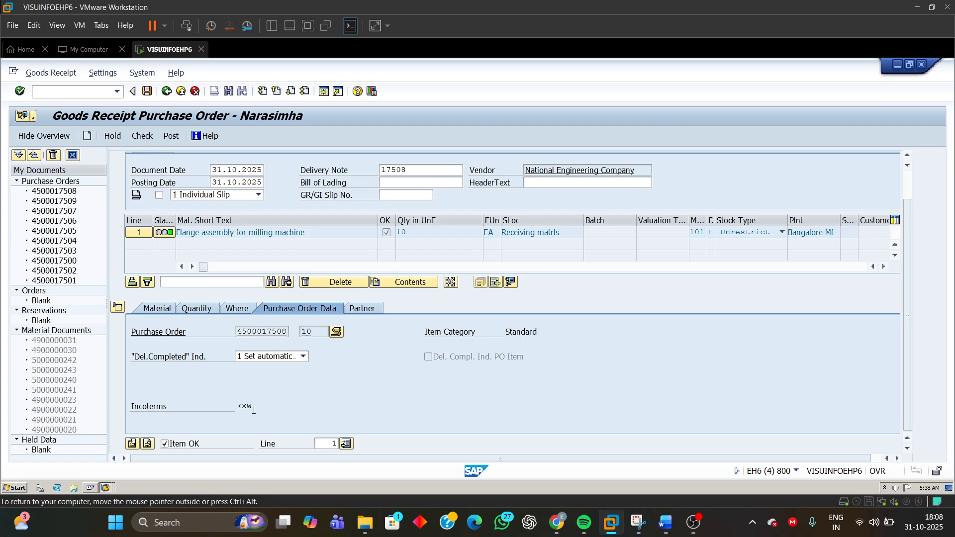
click(171, 138)
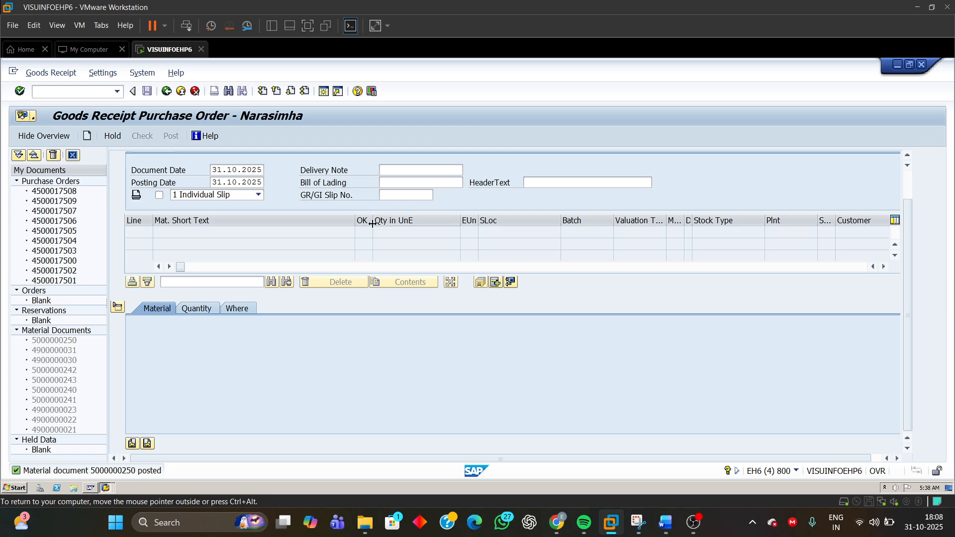
click(46, 443)
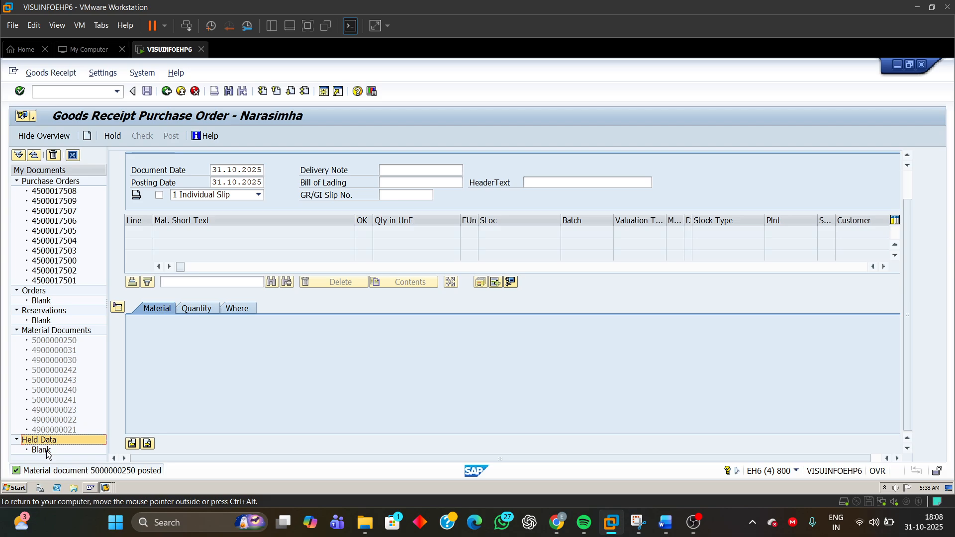